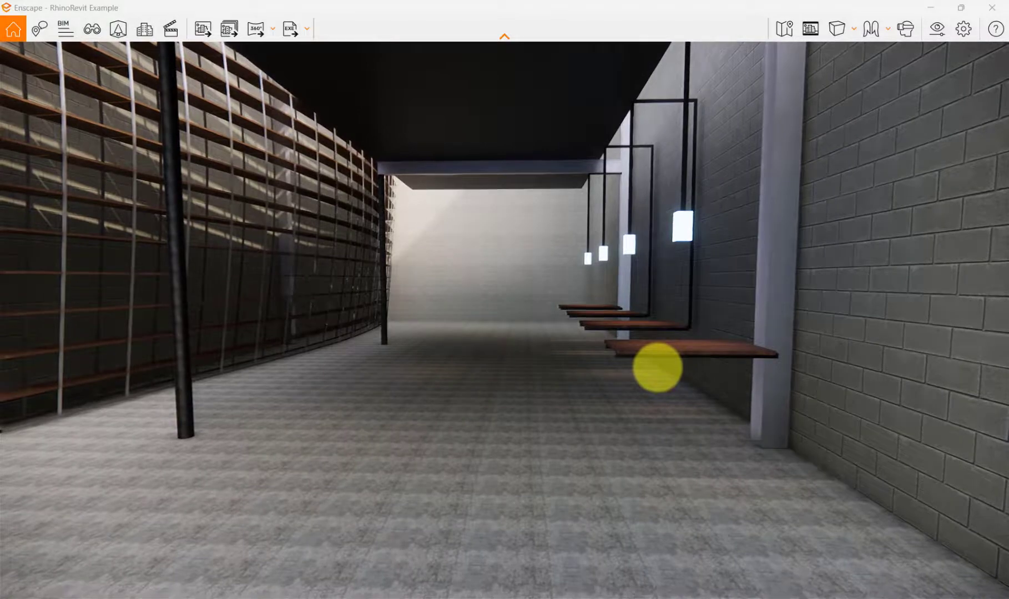
- Look around the rendered interior to examine the floor, the masonry walls and the hanging tables
left_click_drag(658, 367, 655, 365)
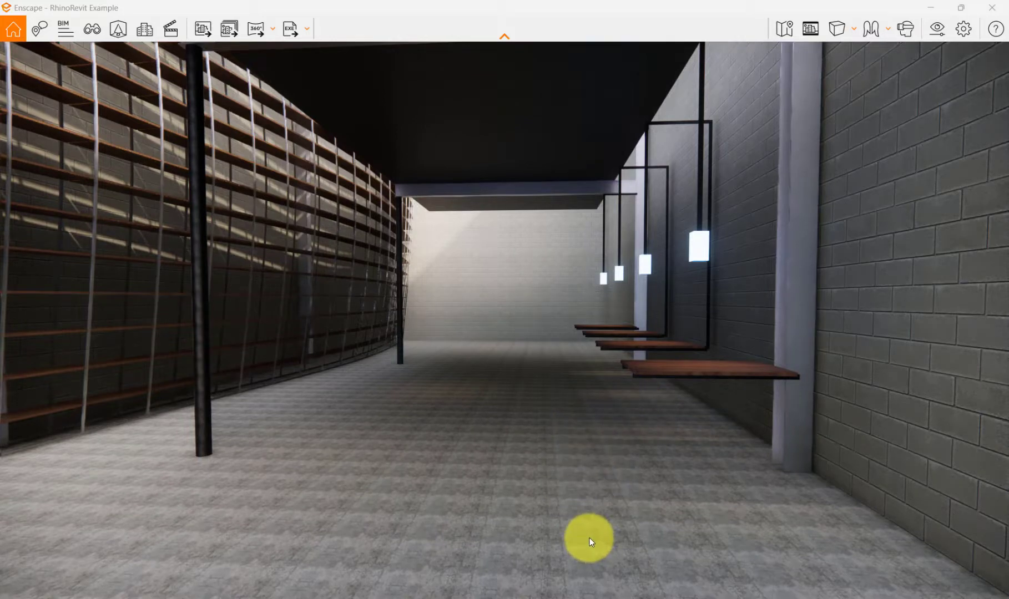
left_click_drag(605, 501, 605, 501)
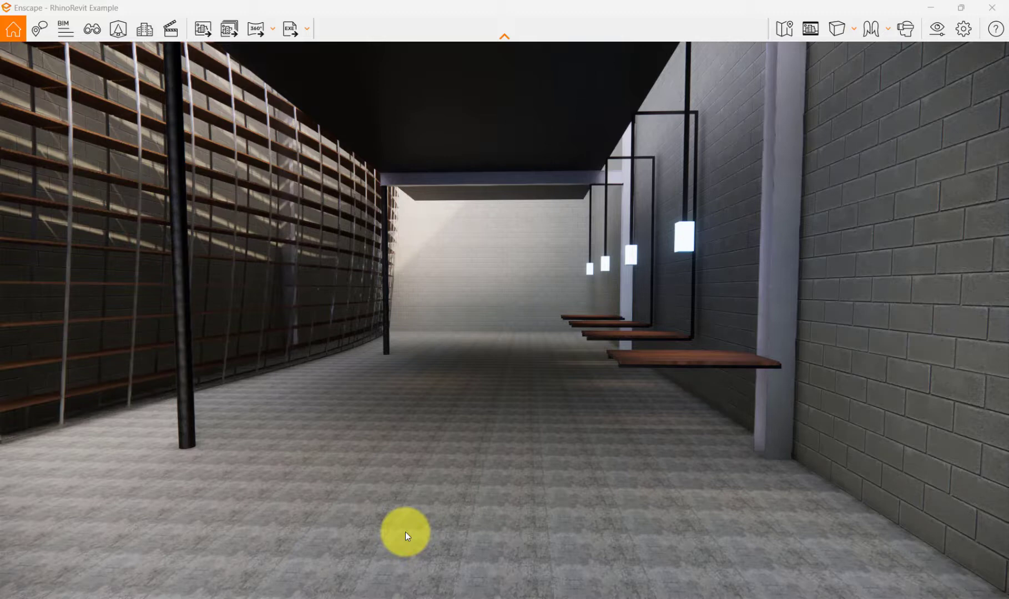
left_click_drag(455, 470, 628, 588)
mouse_move(661, 598)
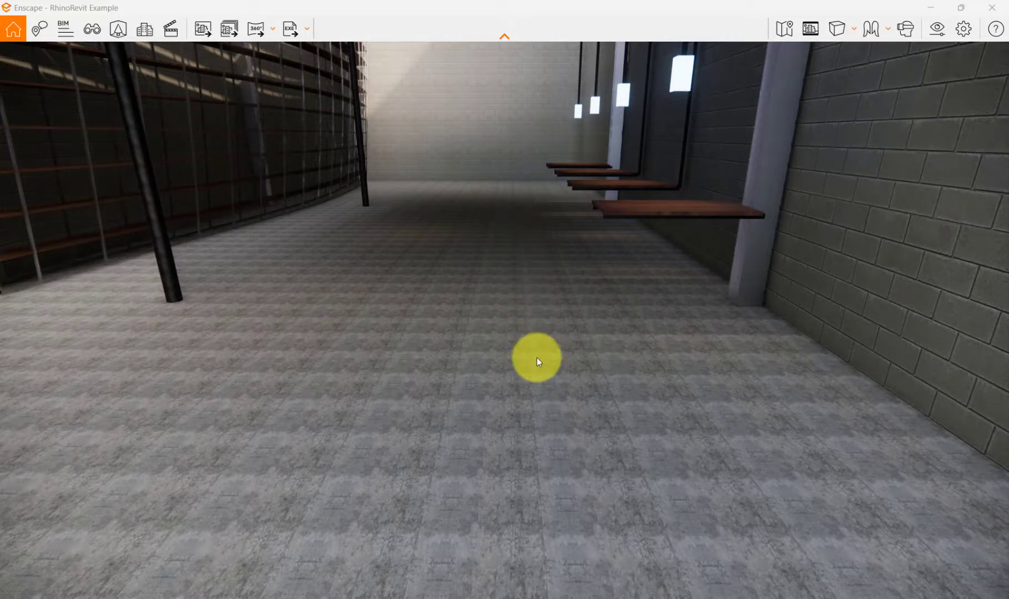
left_click_drag(537, 357, 538, 361)
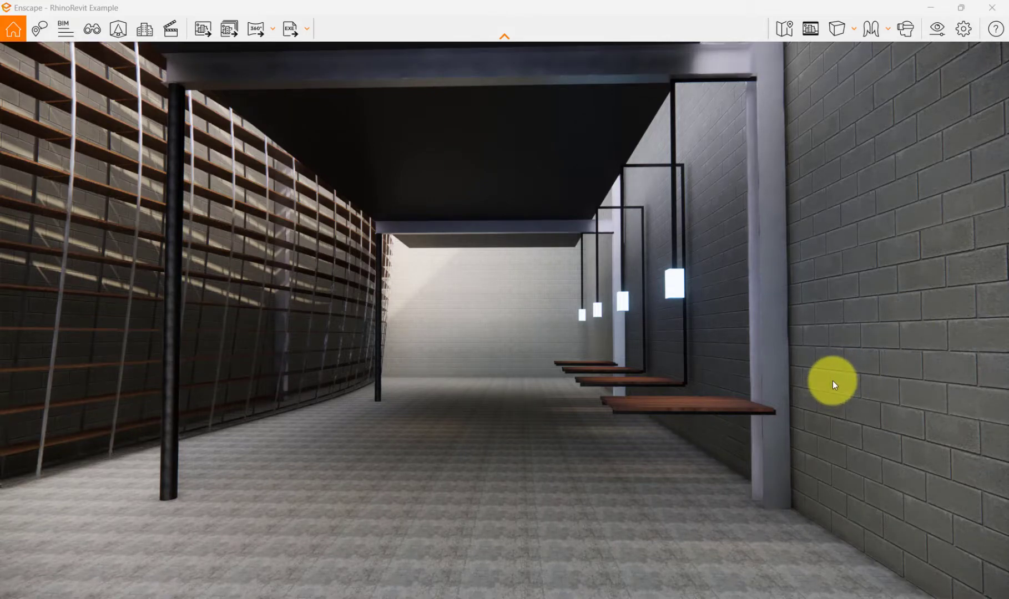
left_click_drag(833, 380, 833, 381)
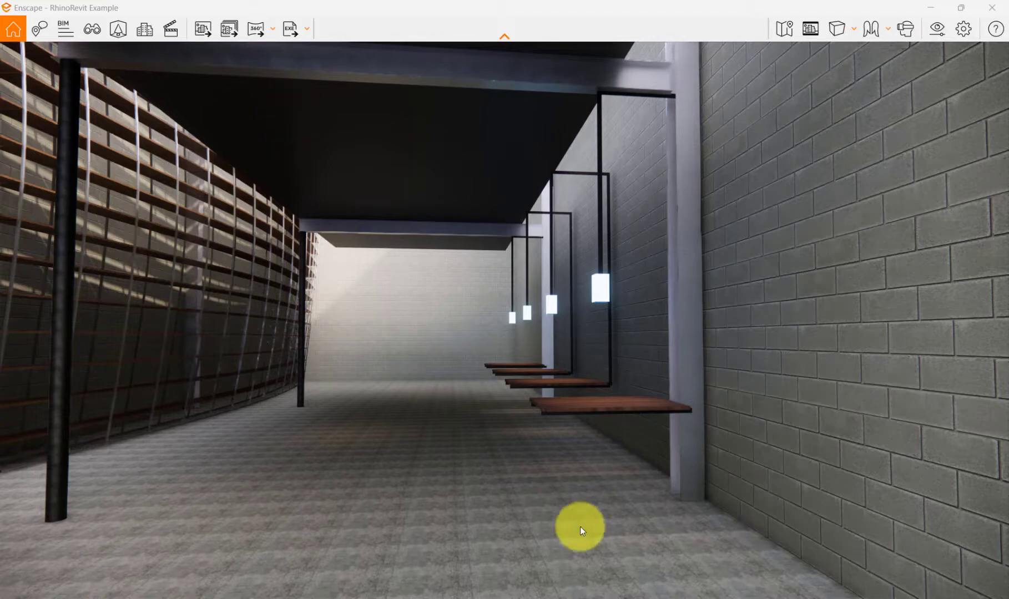
- Switch to Revit, import the Brick 03 material from the Enscape Material Library and clear the floor selection
left_click(621, 564)
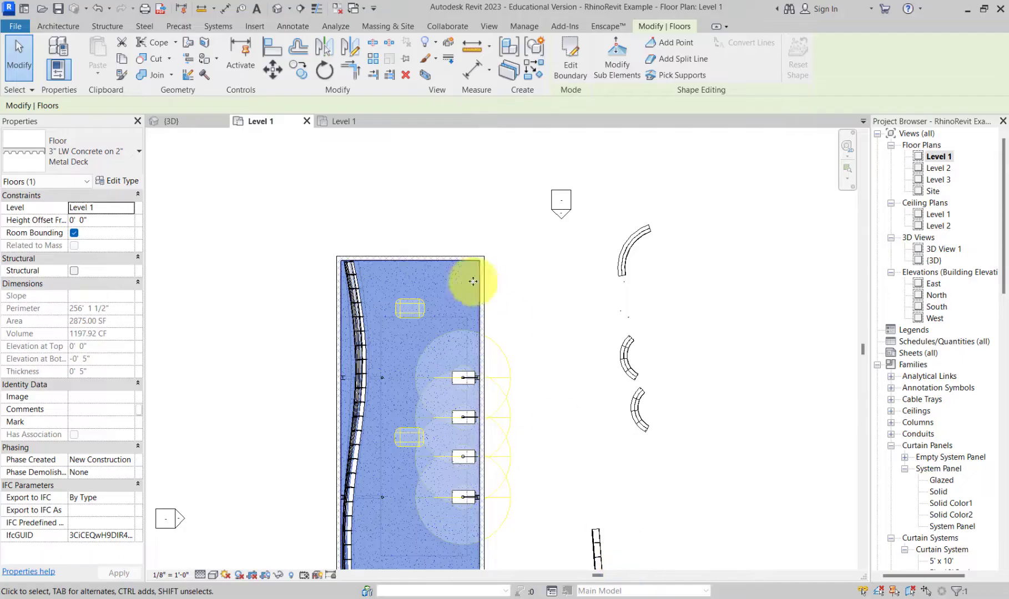
left_click(600, 26)
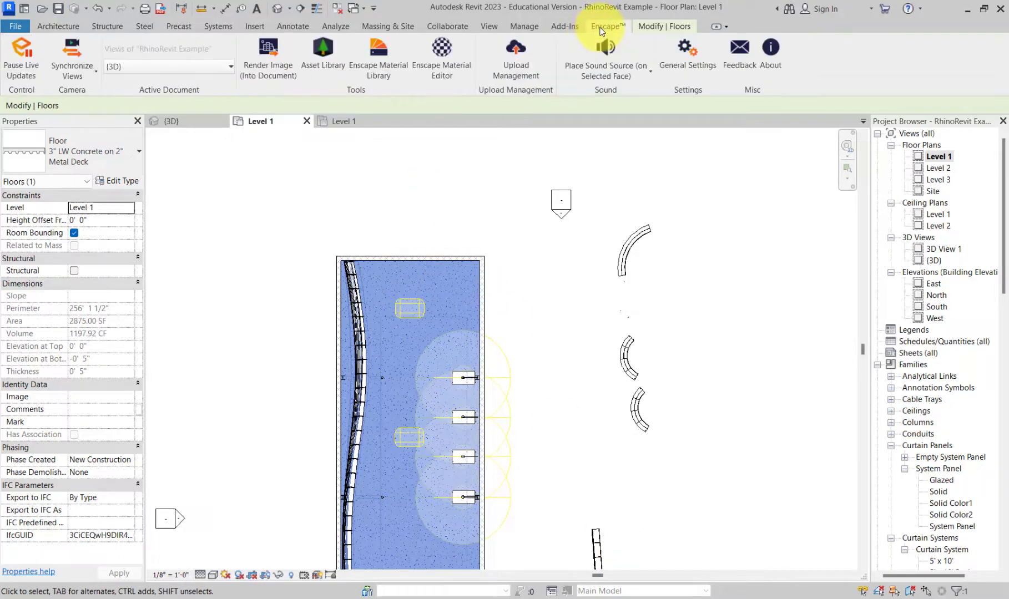
left_click(371, 65)
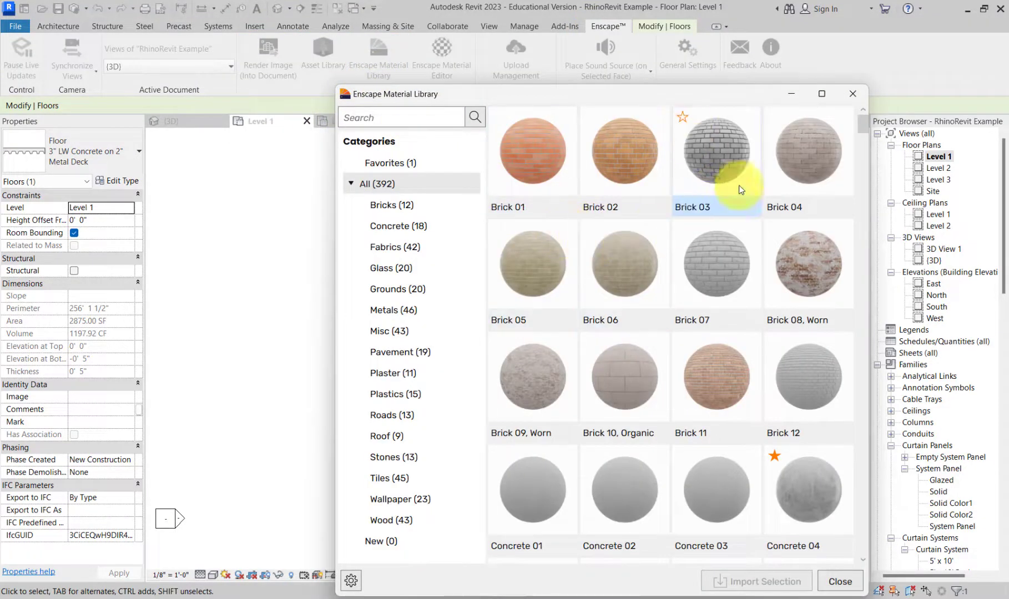
left_click(722, 170)
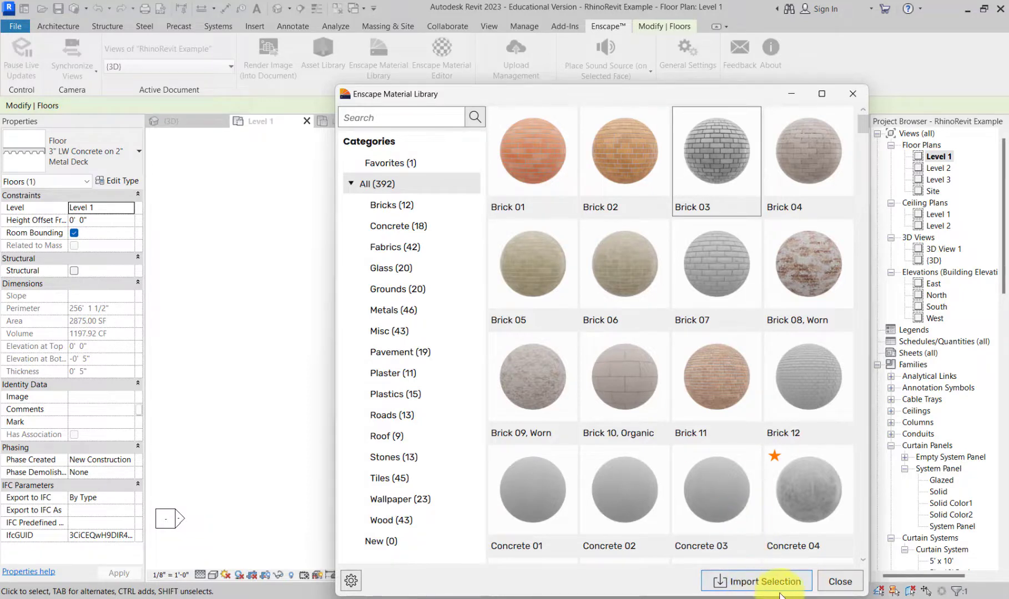
left_click(841, 581)
left_click(548, 333)
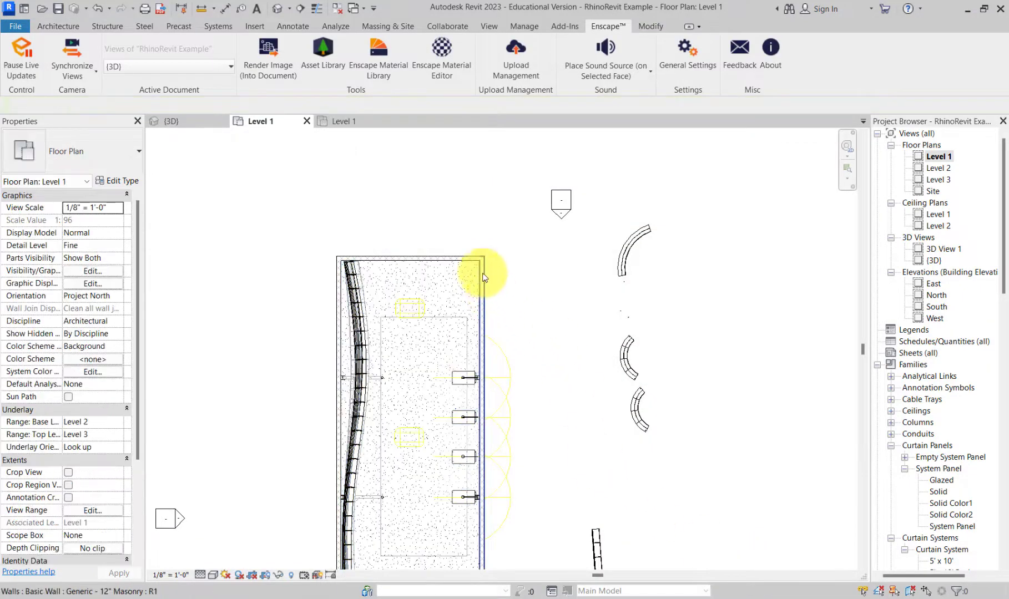
- Open the material choice for the Structure [1] layer of the right-hand wall's Generic - 12" Masonry type
left_click(480, 267)
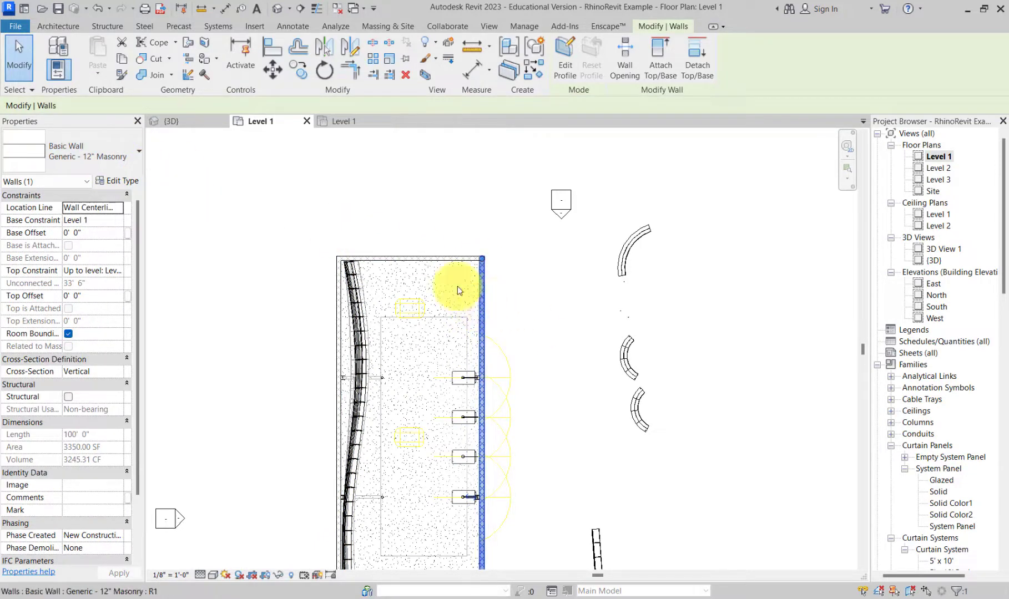
left_click(122, 182)
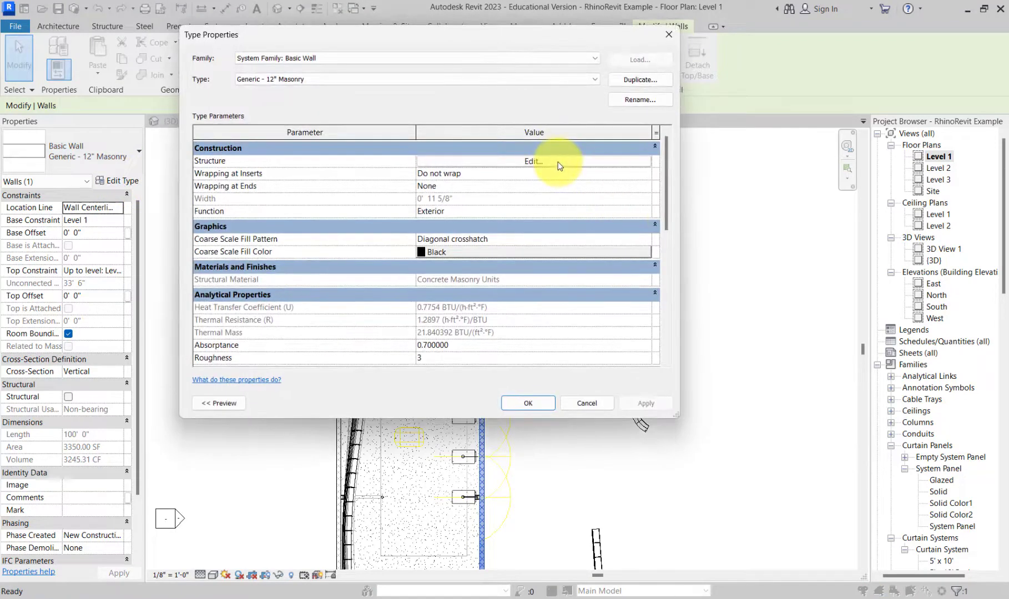
left_click(559, 162)
left_click(385, 160)
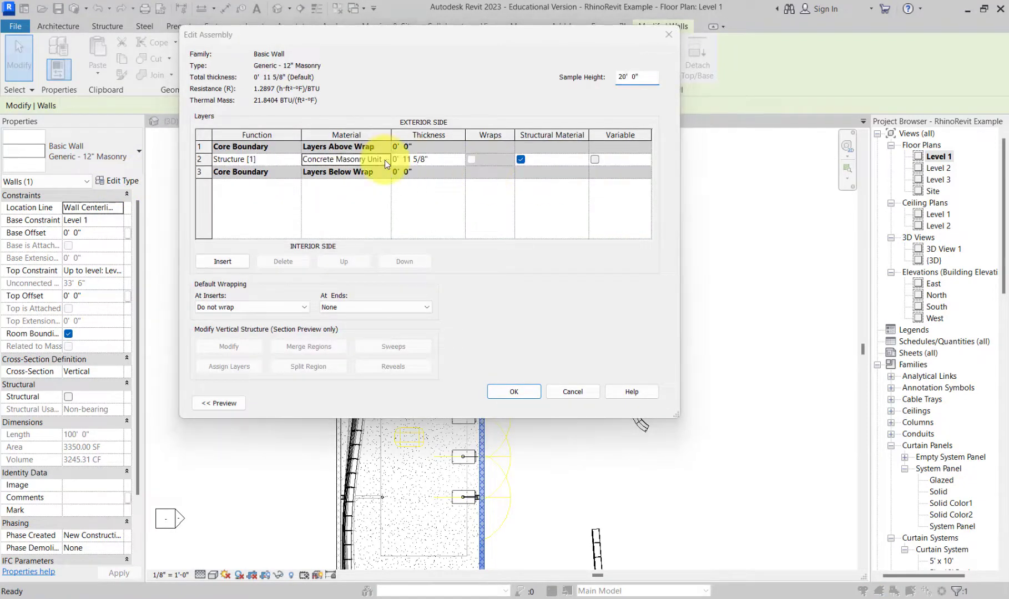
left_click(386, 159)
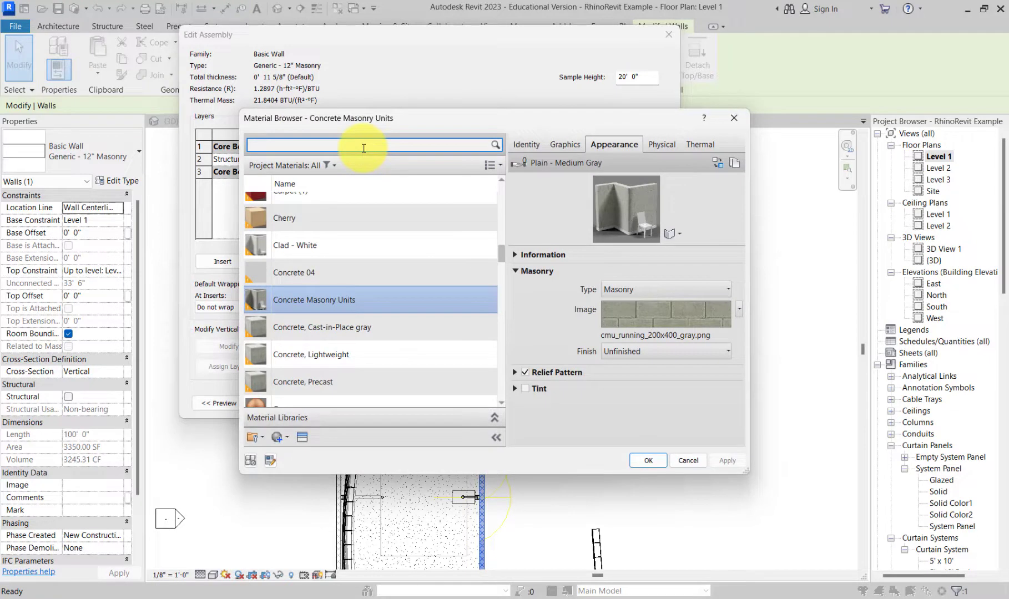
- Assign Brick 03 to the wall type's structure layer and switch to Enscape to check the walls
left_click(363, 149)
type("brick")
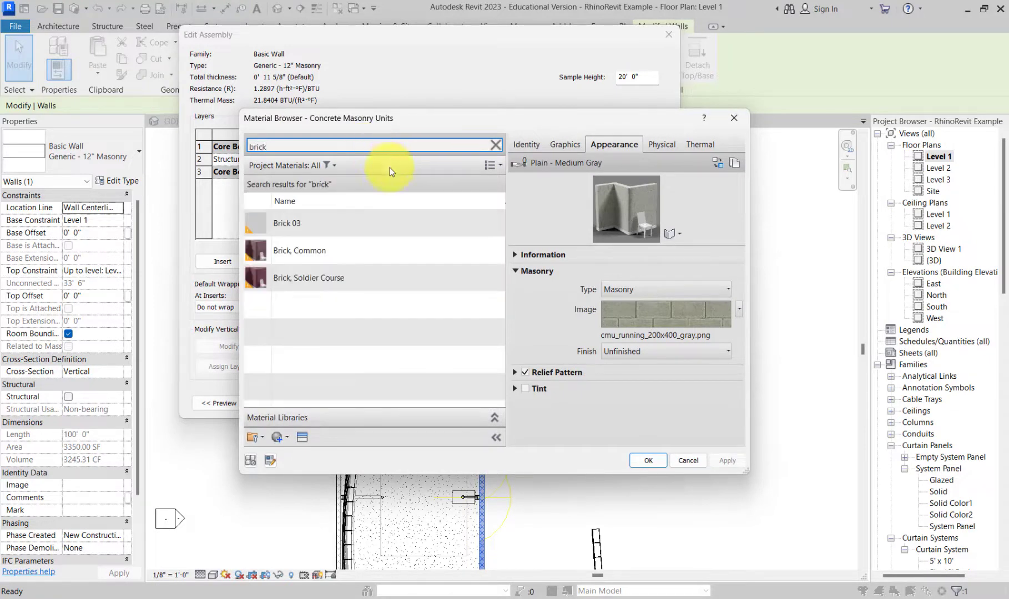
left_click(311, 223)
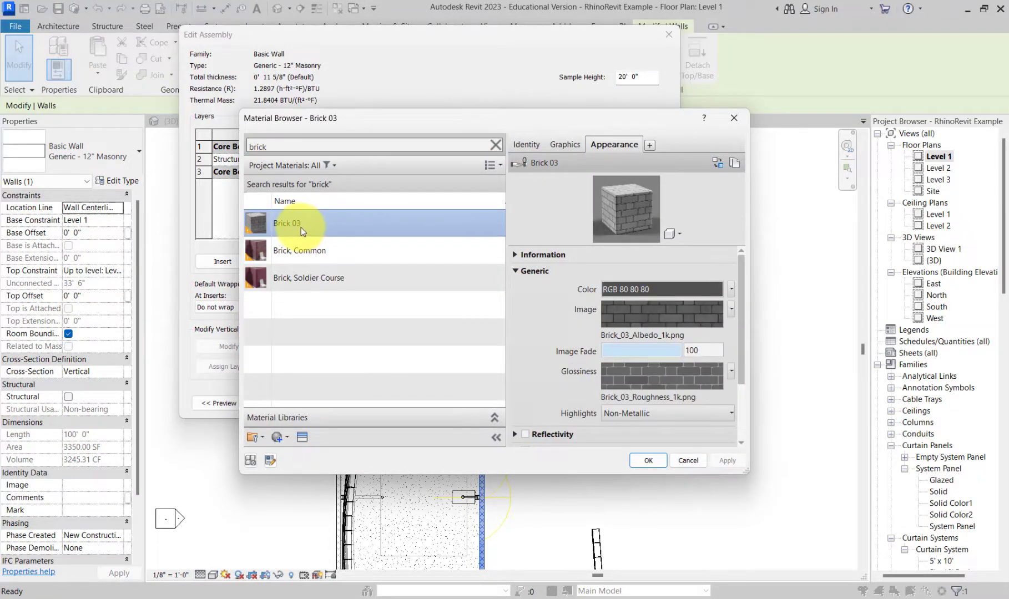
left_click(666, 291)
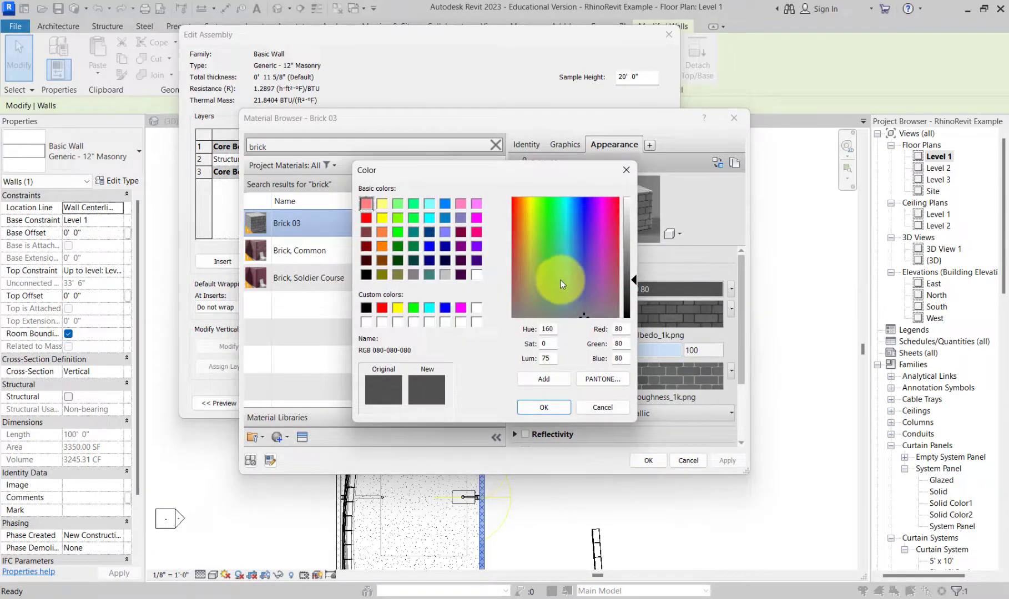
left_click(603, 407)
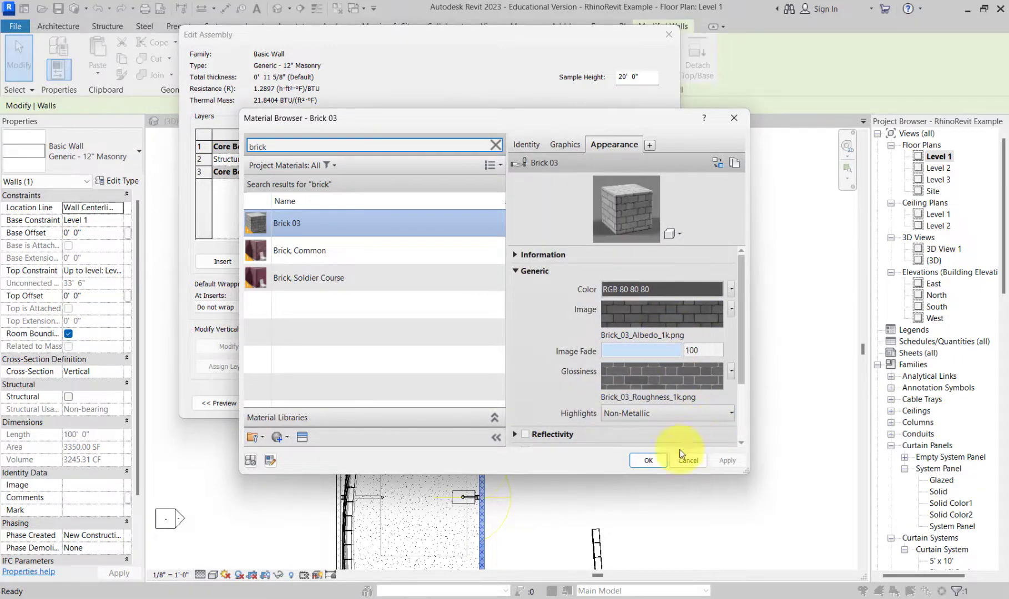
left_click(645, 461)
left_click(515, 391)
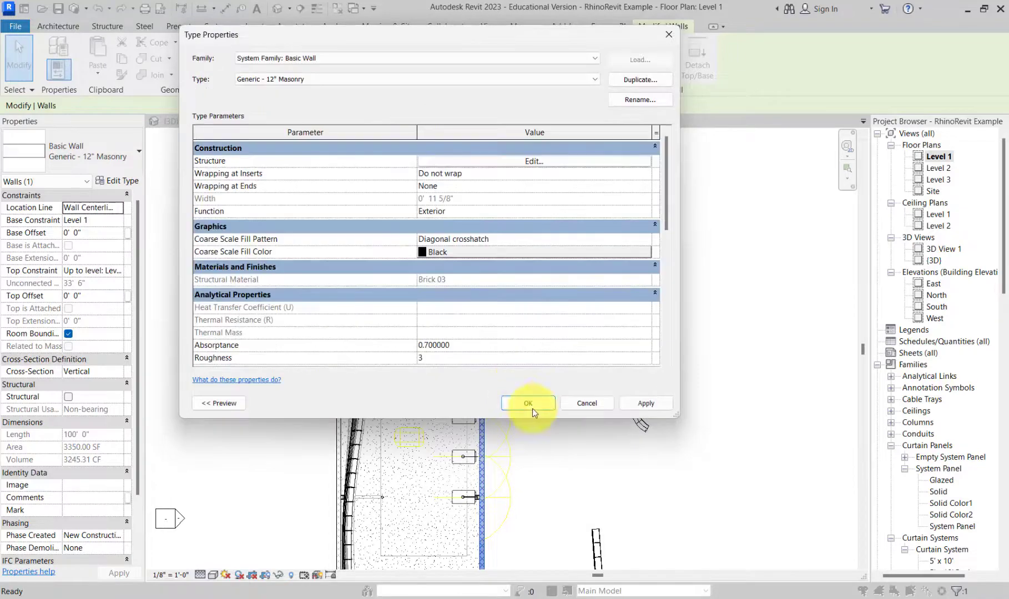
left_click(530, 405)
mouse_move(686, 598)
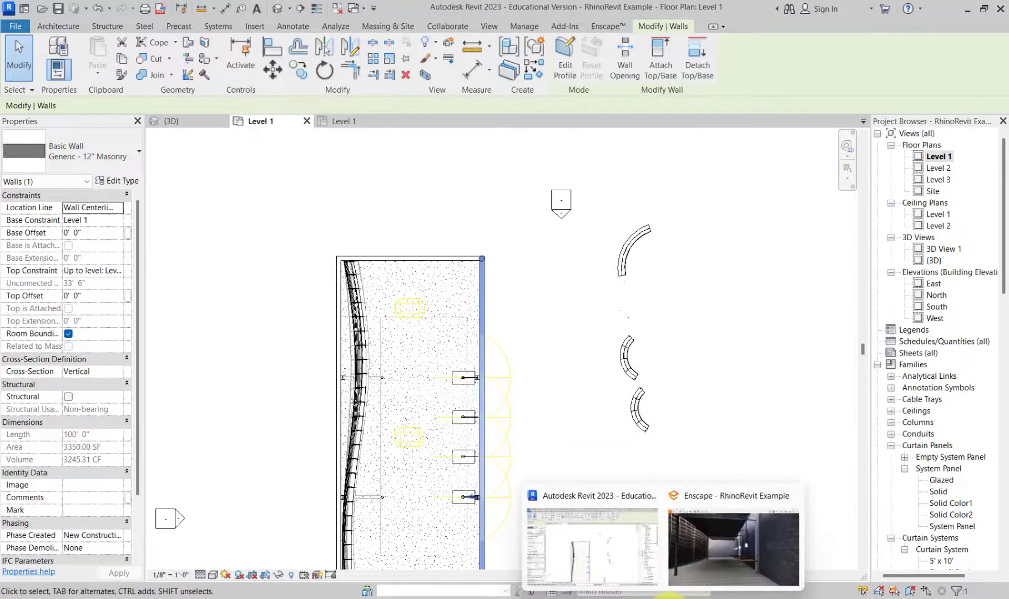
left_click(694, 577)
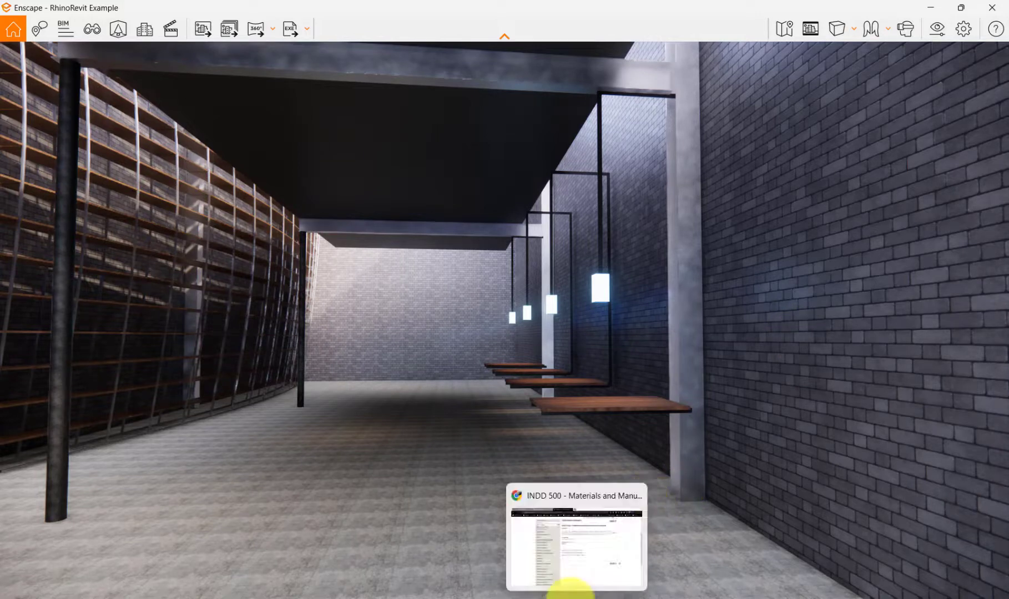
- Switch back to Revit and import the Concrete 16 material from the Concrete category of the Enscape Material Library
mouse_move(660, 597)
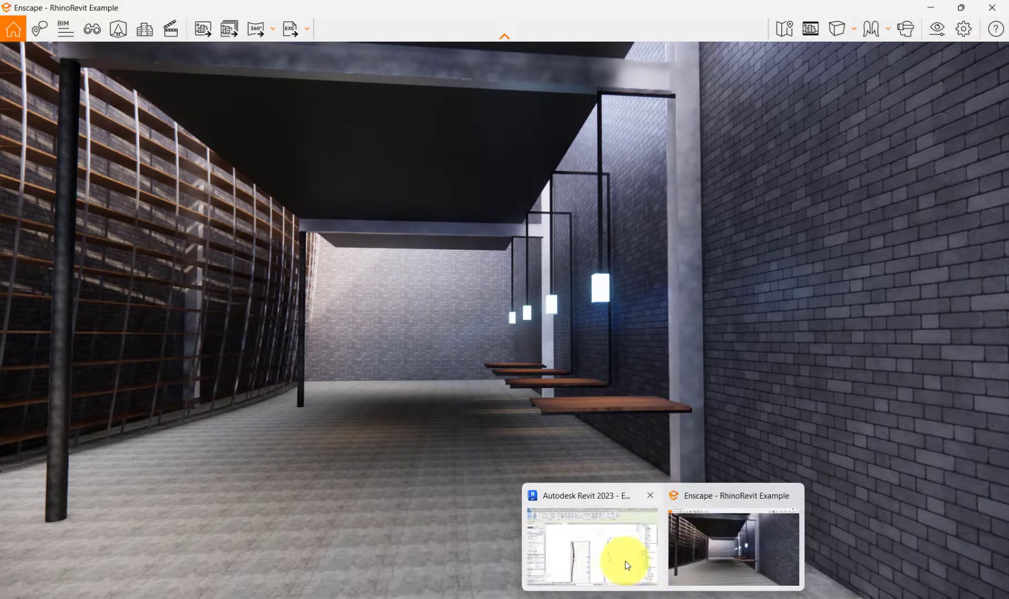
left_click(638, 546)
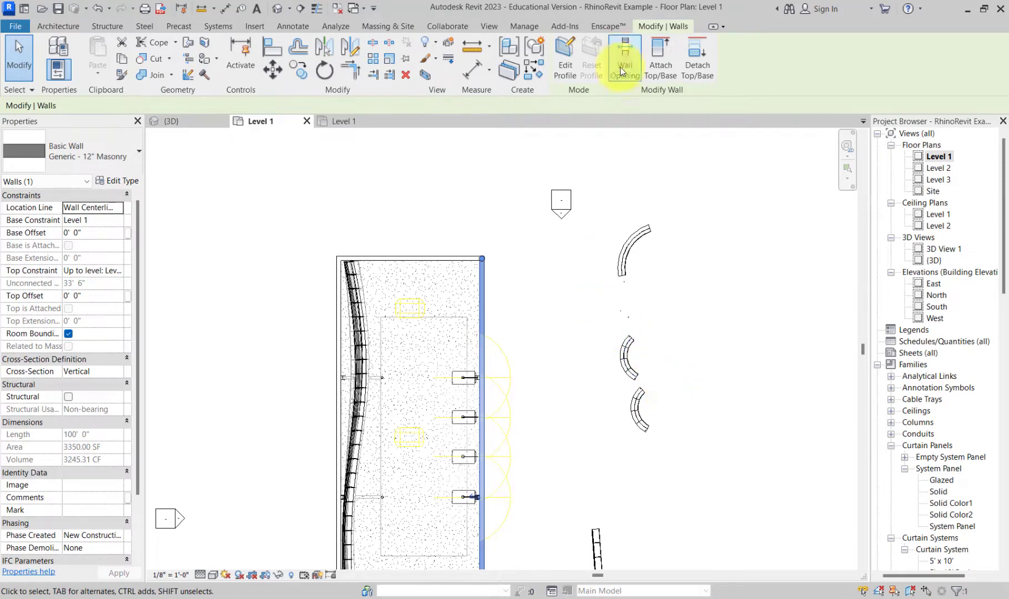
left_click(608, 26)
left_click(338, 49)
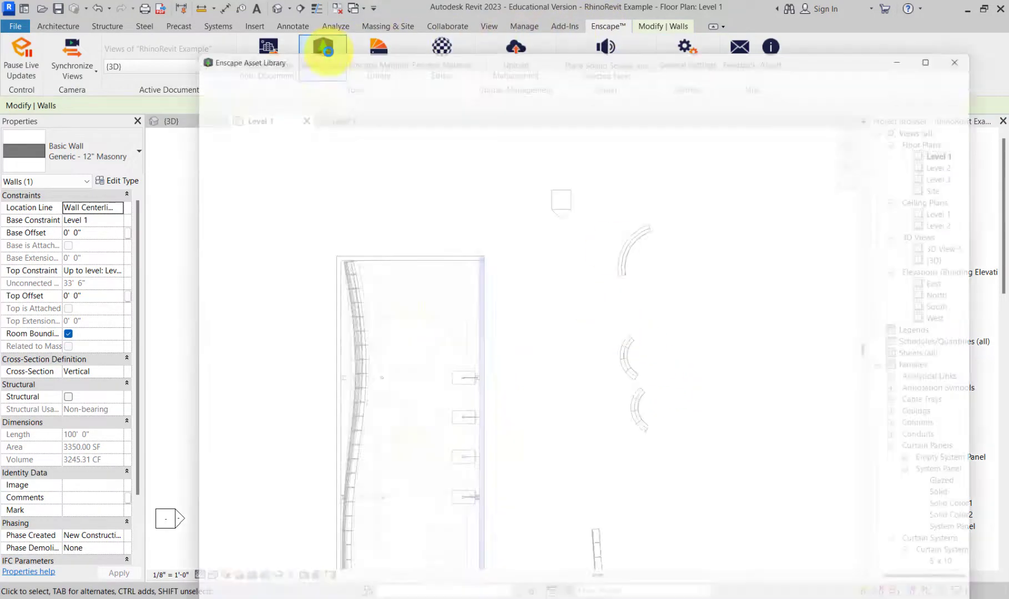
left_click(981, 46)
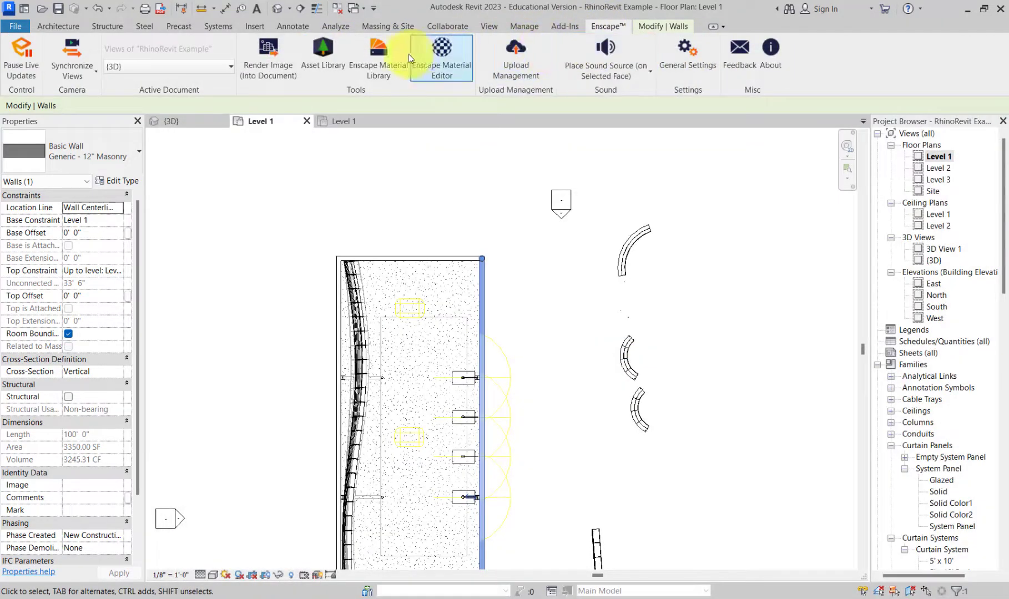
left_click(381, 55)
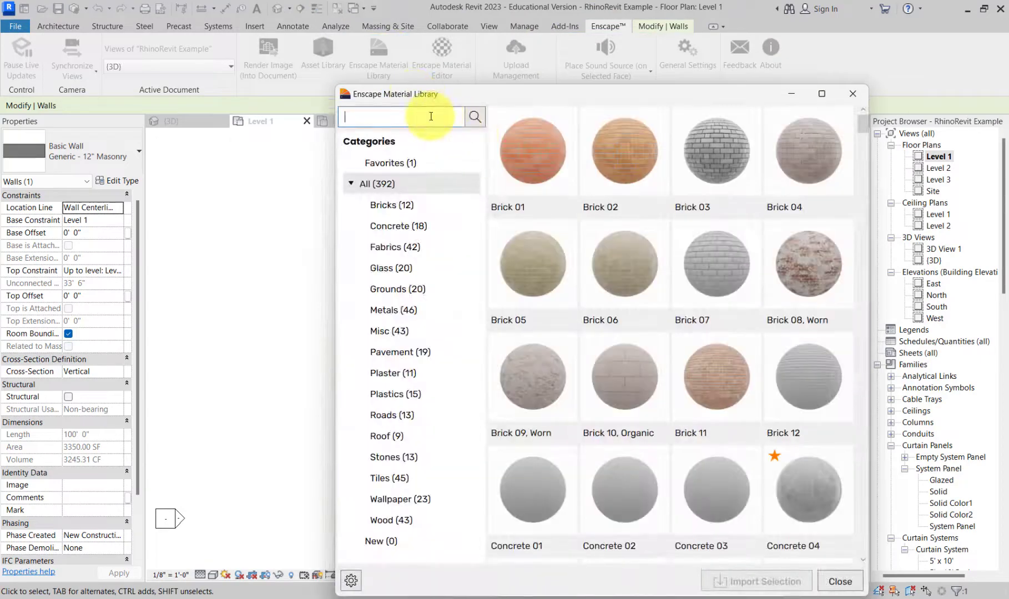
left_click(409, 227)
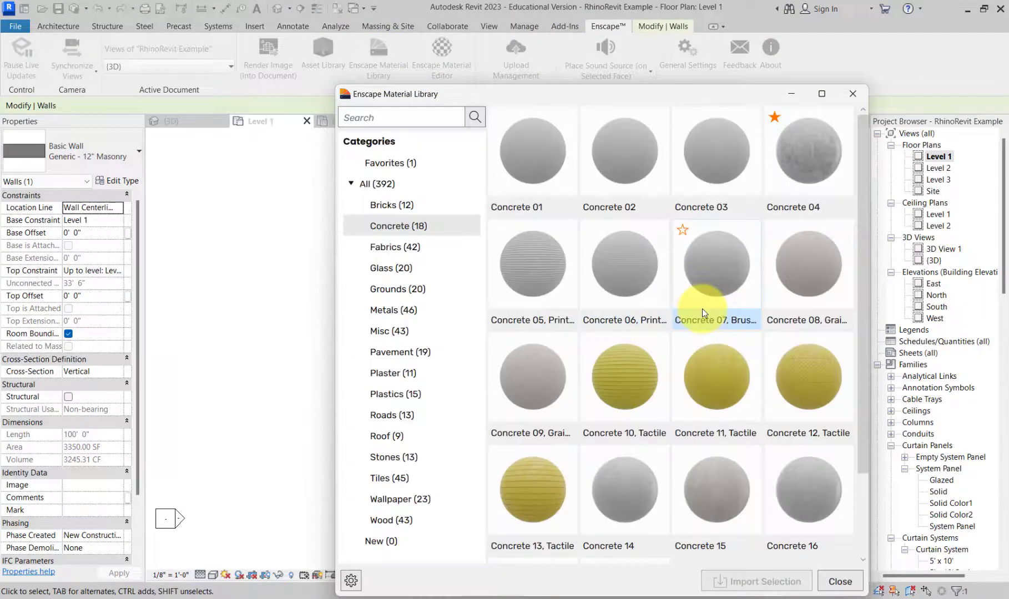
scroll(703, 311, "down", 2)
scroll(703, 311, "up", 2)
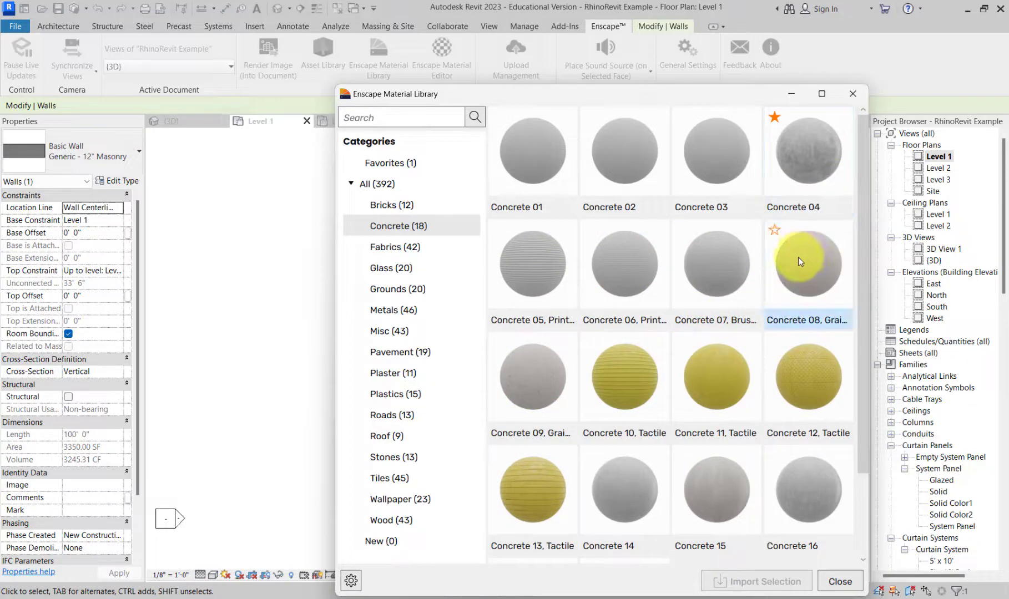
scroll(798, 258, "down", 2)
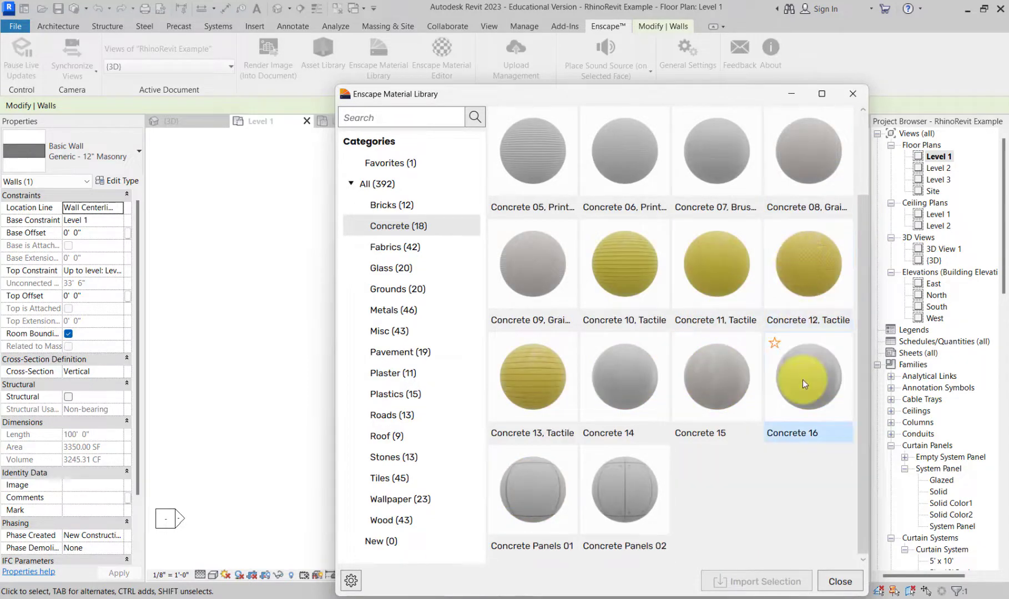
left_click(762, 579)
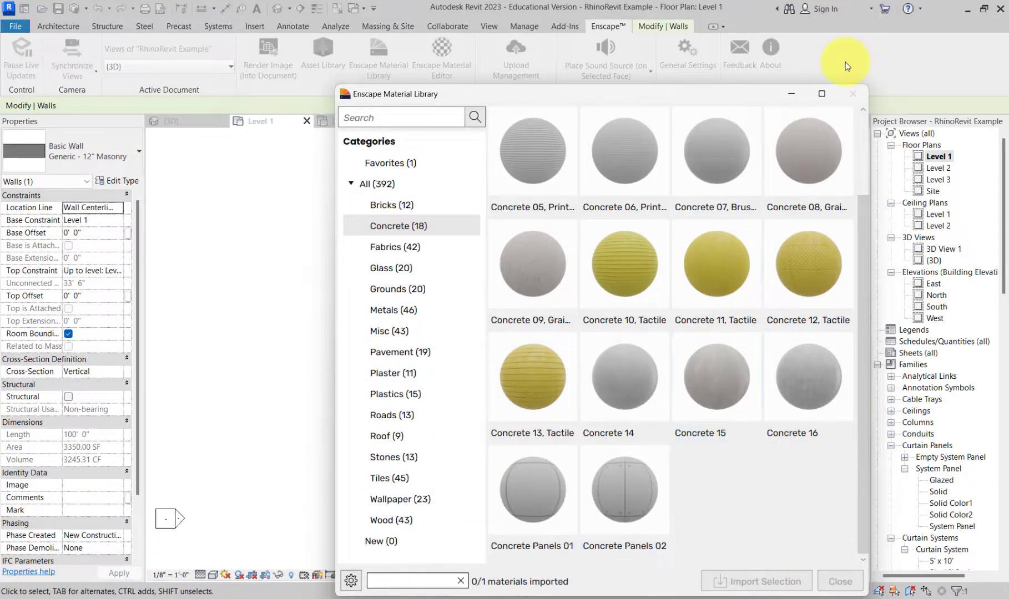
left_click(853, 95)
left_click(590, 297)
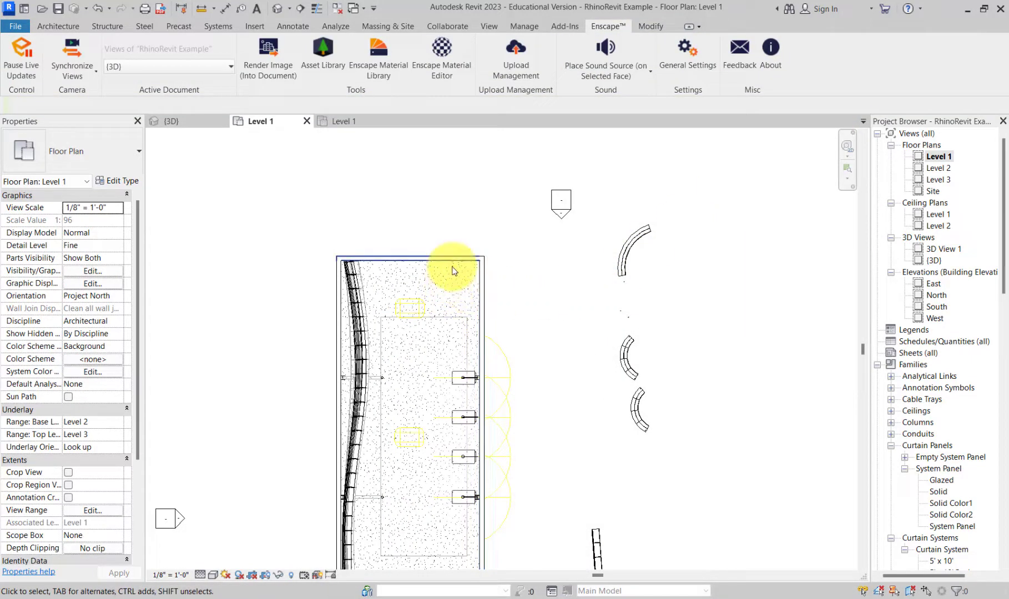
- Select the Level 1 floor and open the layer assembly of its type, 3" LW Concrete on 2" Metal Deck
key("Tab")
left_click(453, 270)
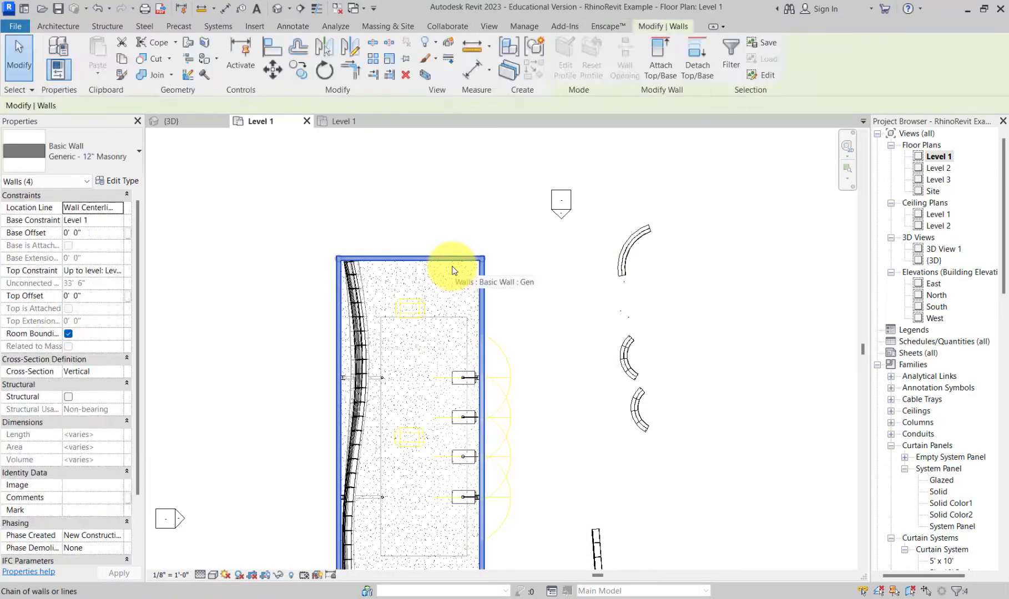
left_click(439, 261)
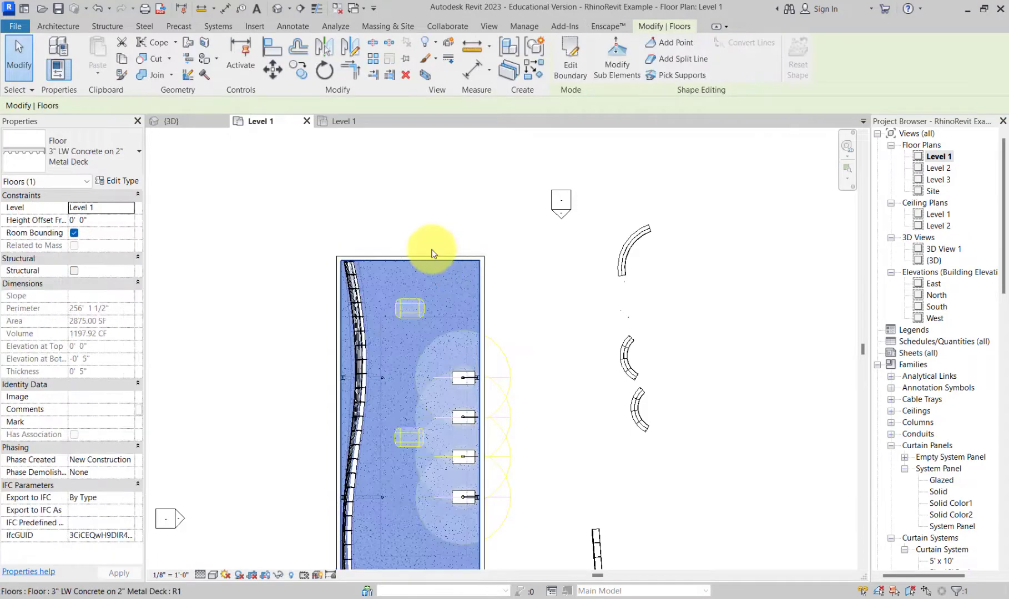
left_click(117, 180)
left_click(496, 161)
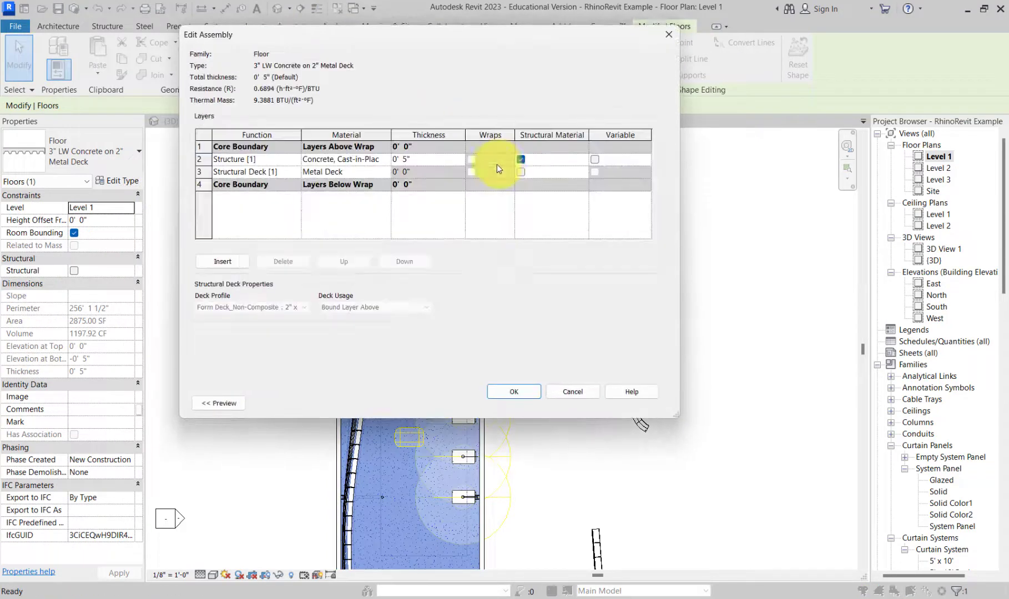
- Set the Structure [1] layer's material to Concrete 16 and confirm the floor type's changes
left_click(380, 159)
left_click(385, 159)
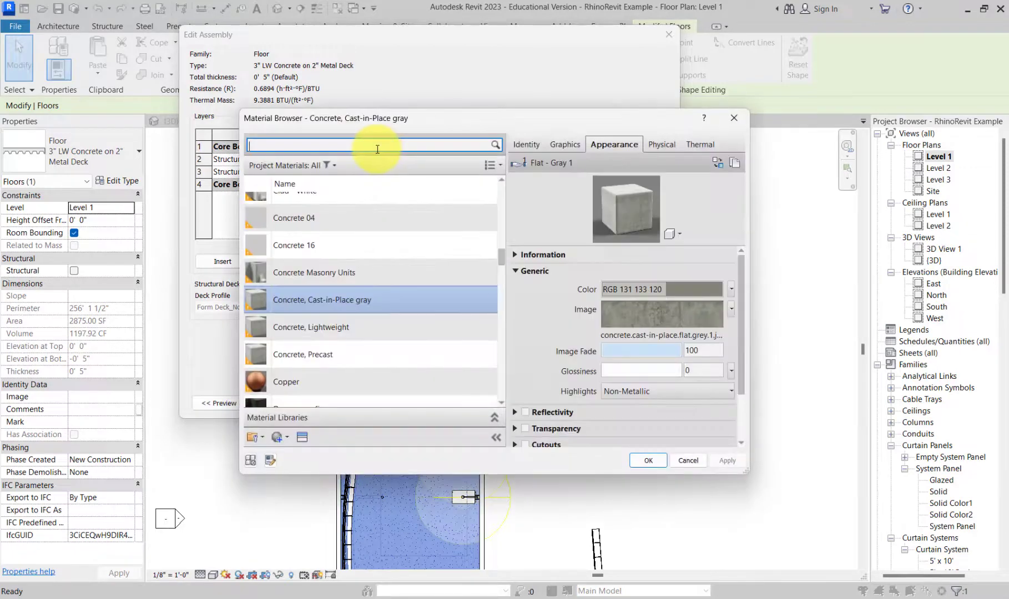
left_click(337, 260)
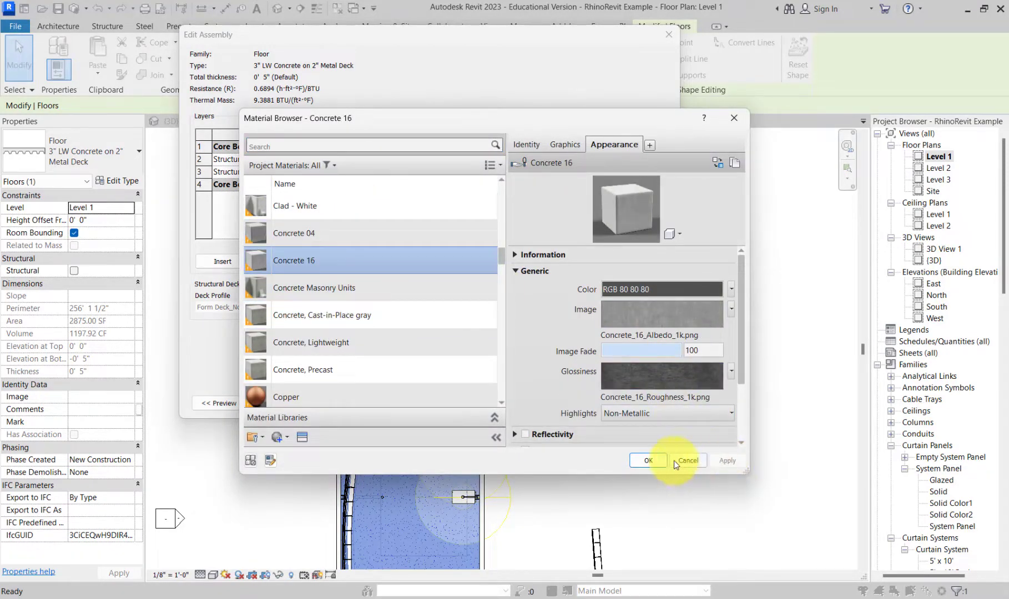
left_click(654, 462)
left_click(516, 393)
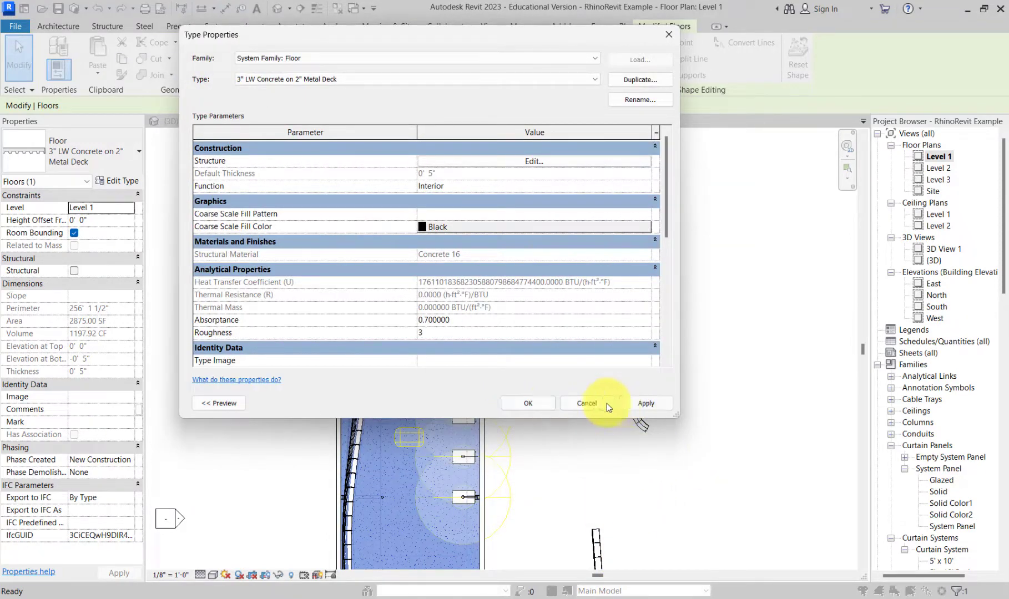
left_click(511, 410)
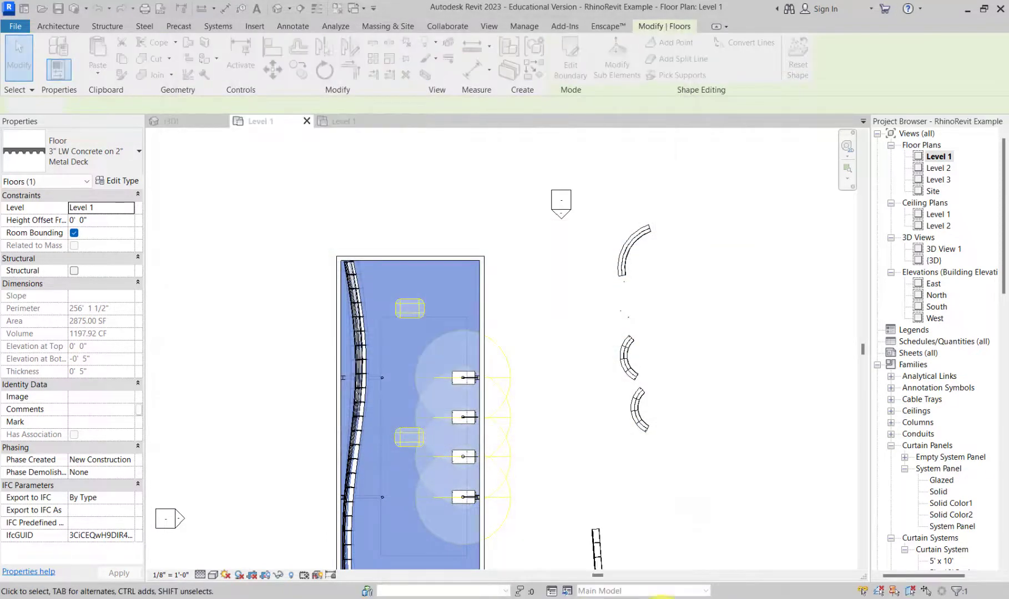
- Switch to Enscape and look around the room to inspect the floor and wall finishes
left_click(693, 574)
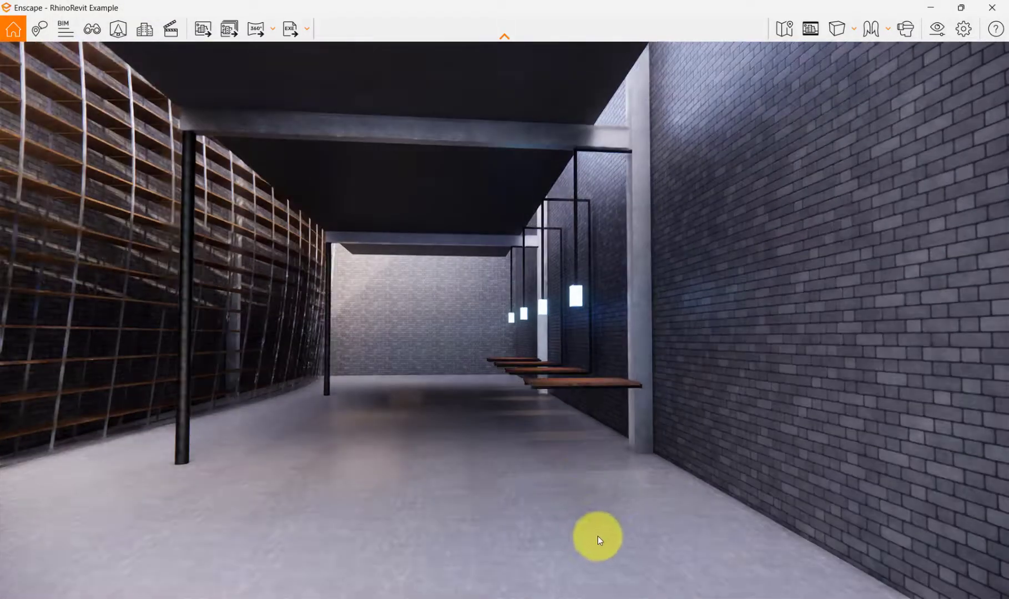
left_click_drag(482, 546, 480, 544)
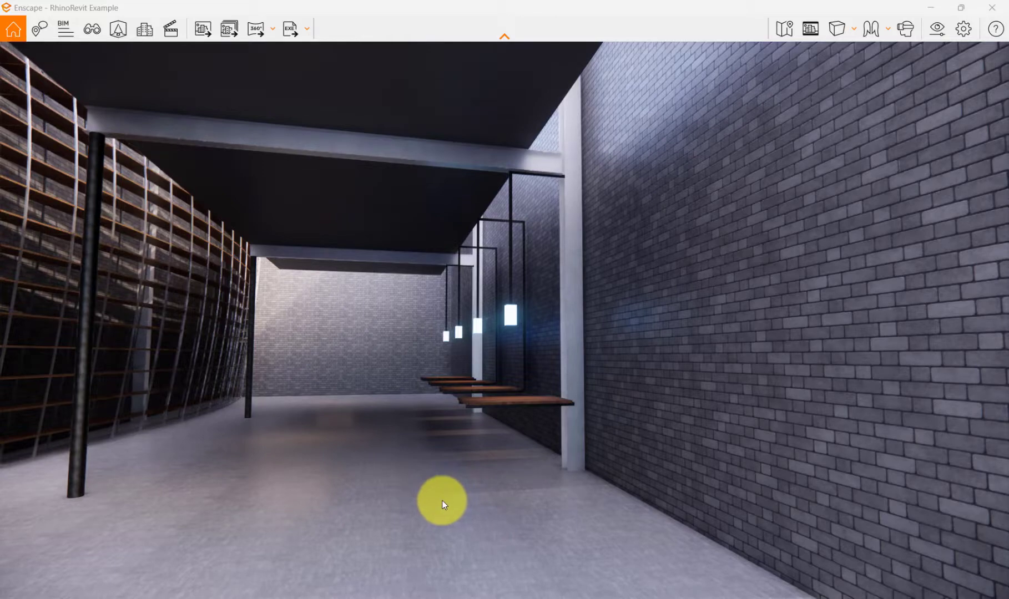
left_click_drag(443, 502, 442, 501)
left_click_drag(443, 501, 443, 500)
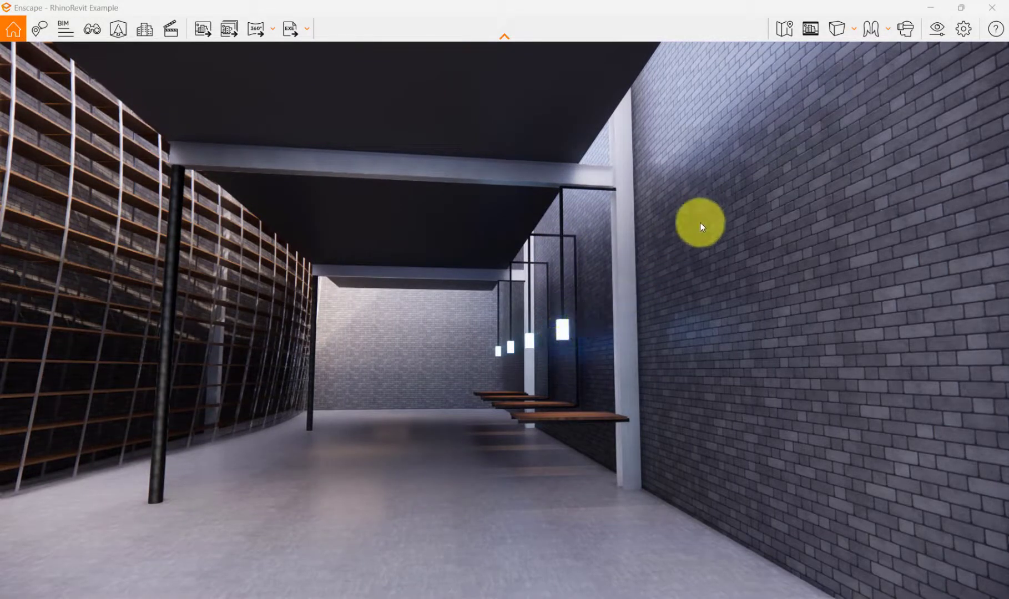
mouse_move(657, 595)
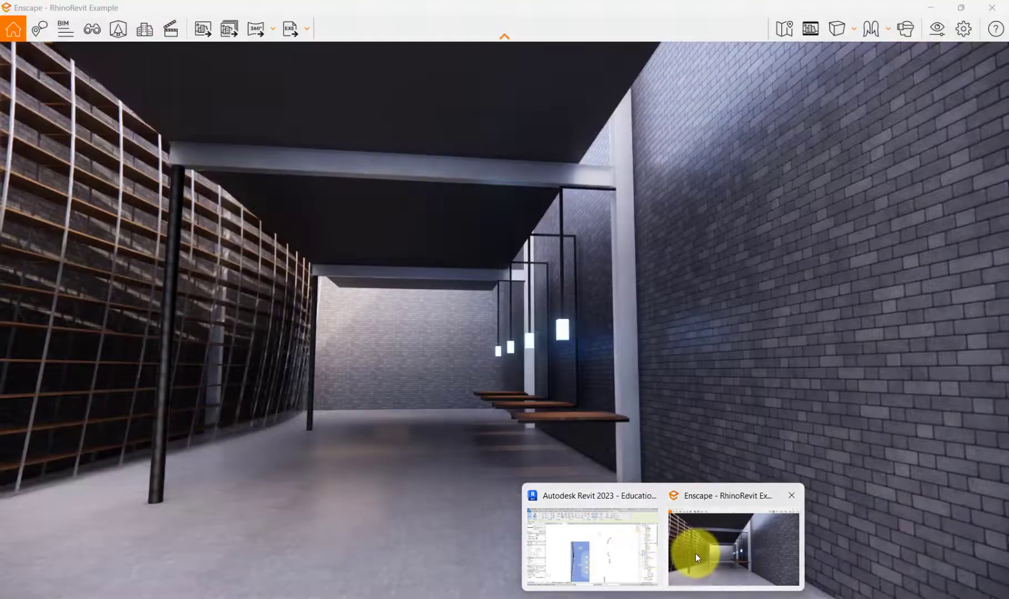
left_click(697, 550)
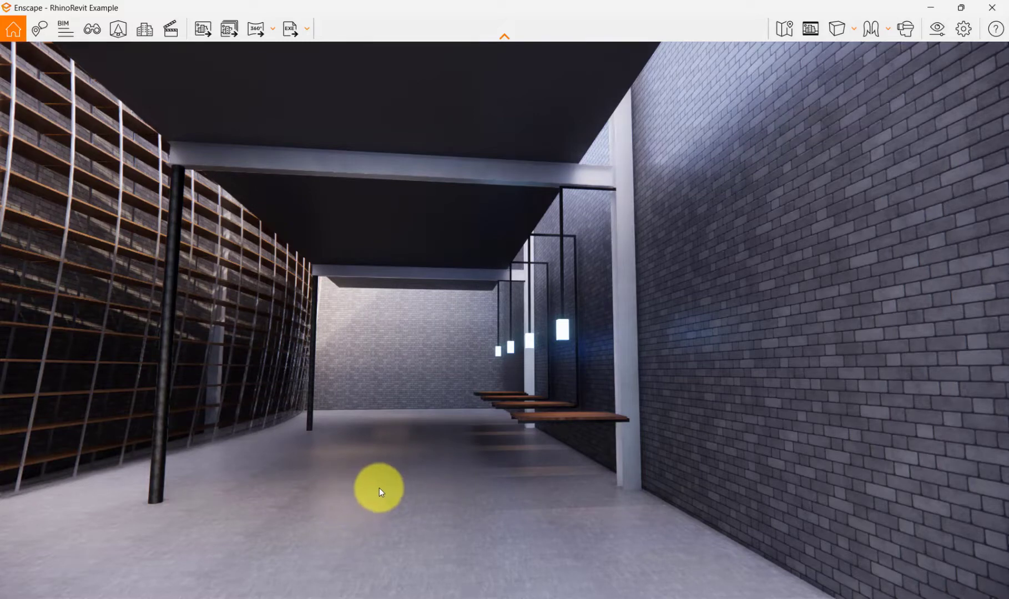
- Switch back to Revit and open the Furniture category of the Enscape Asset Library
mouse_move(653, 597)
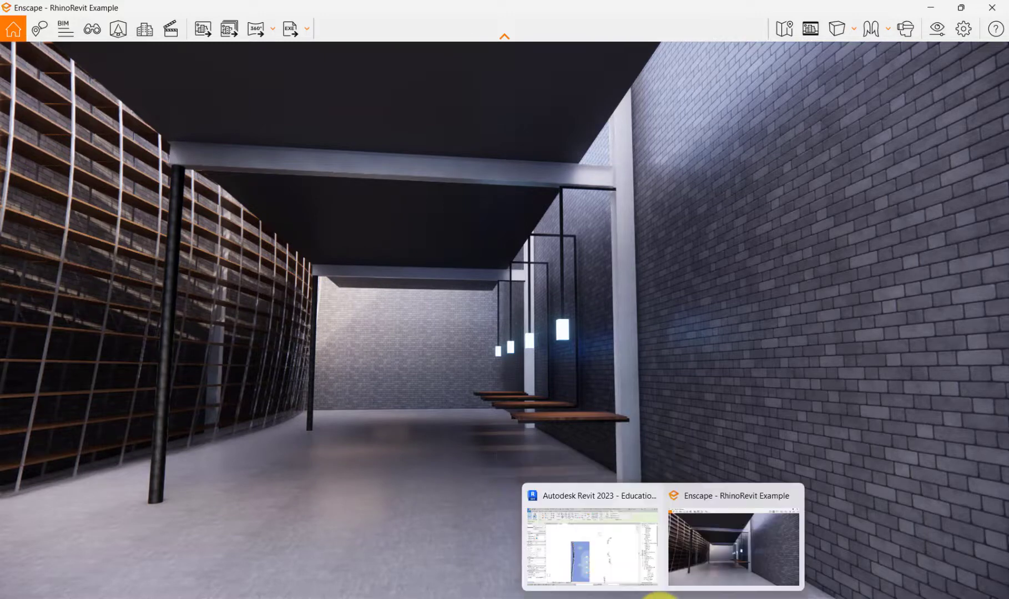
left_click(622, 576)
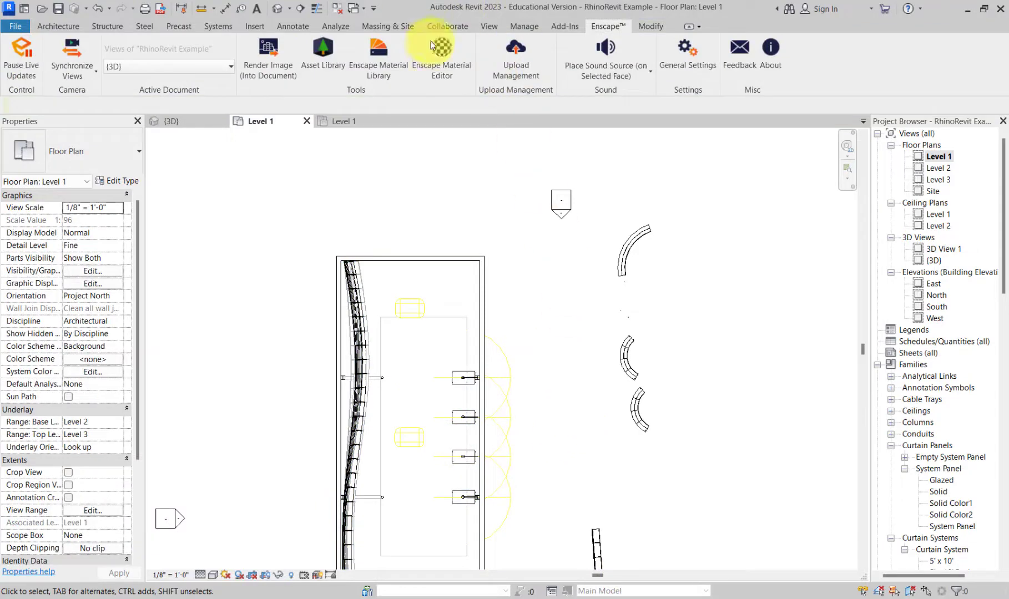
left_click(325, 47)
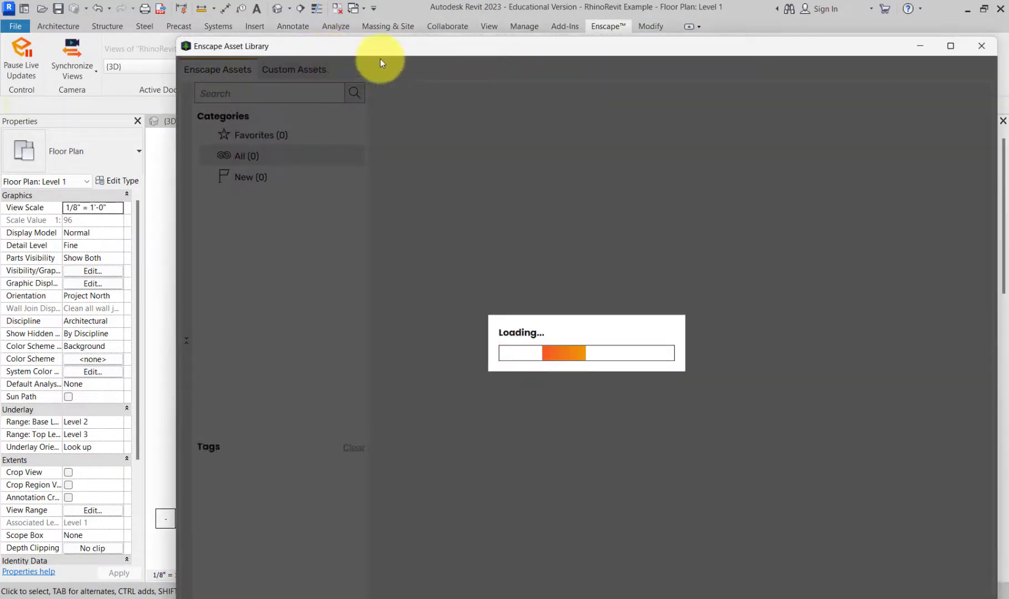
left_click_drag(396, 51, 305, 39)
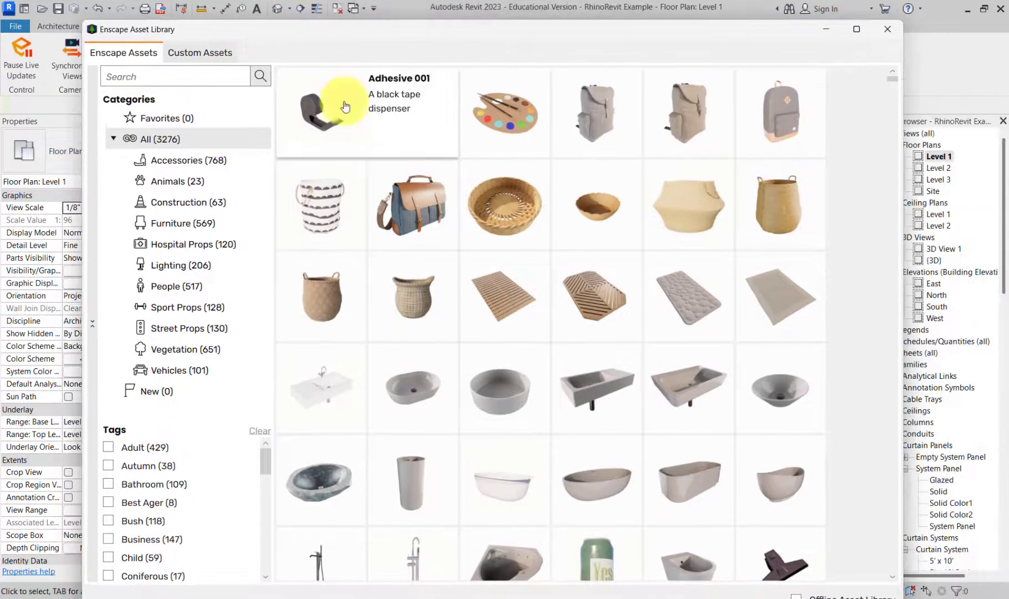
left_click(192, 183)
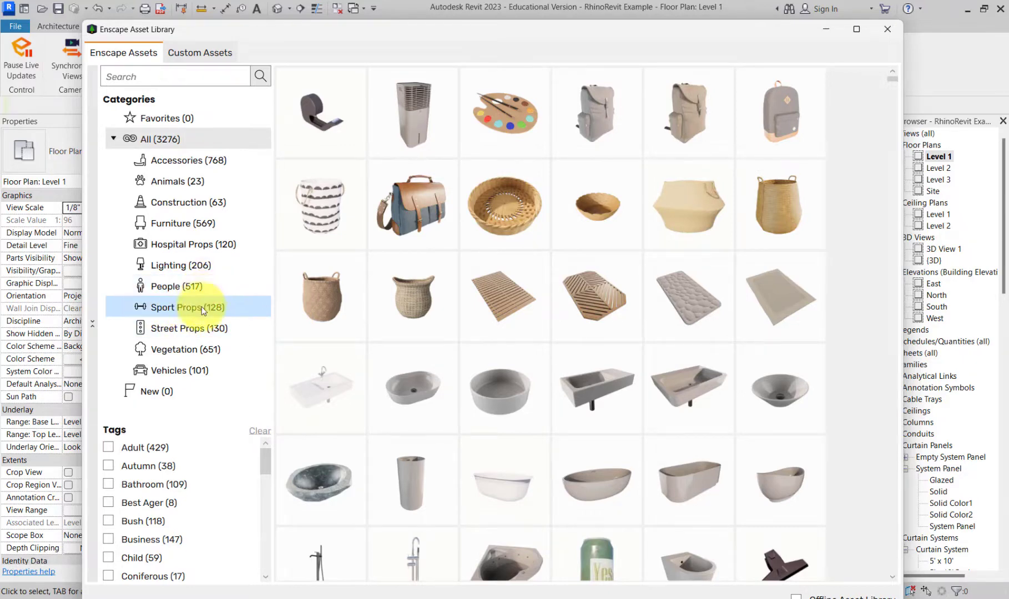
left_click(194, 230)
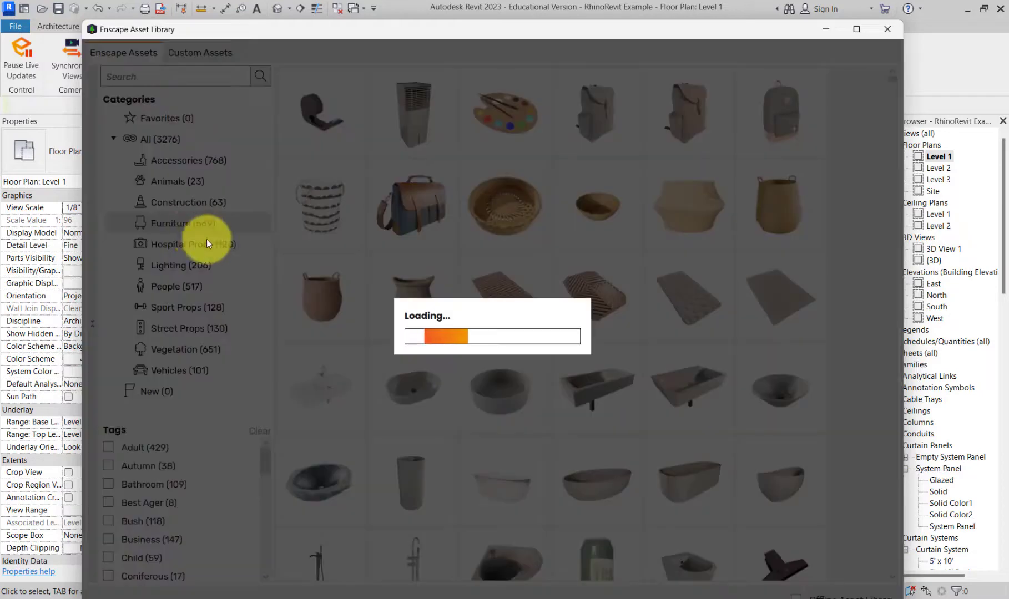
- Pick the dark chair with wooden legs, beside the tan lounge chair with a metal frame, from the furniture assets for placement
scroll(632, 351, "down", 5)
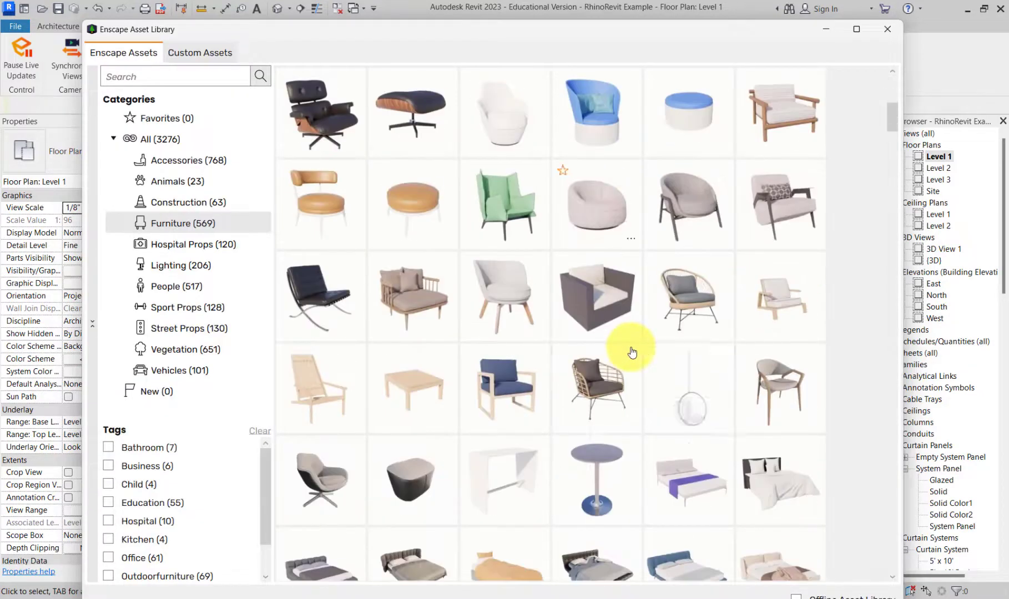
scroll(633, 353, "down", 3)
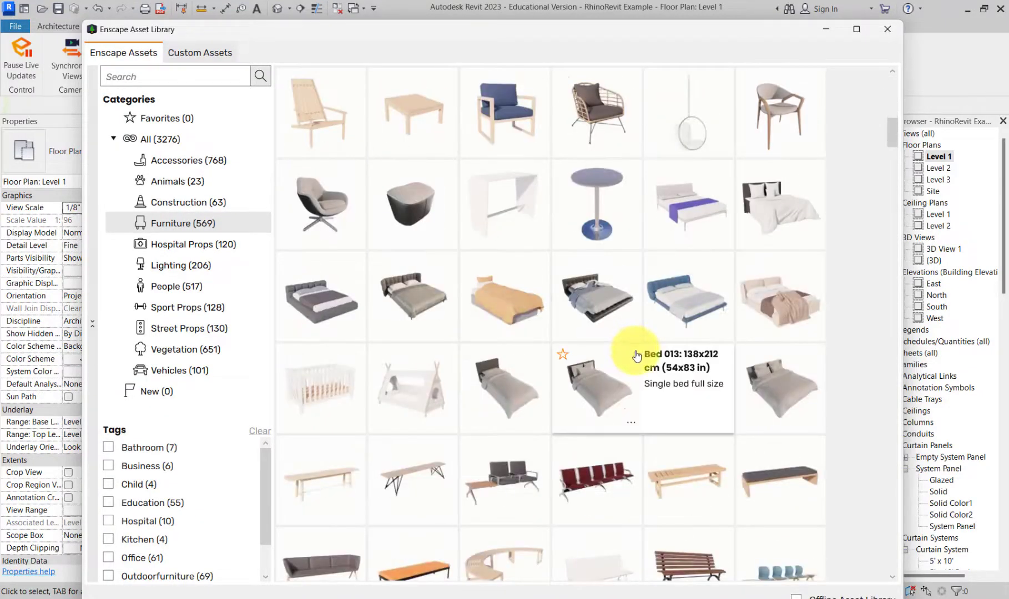
scroll(636, 357, "down", 15)
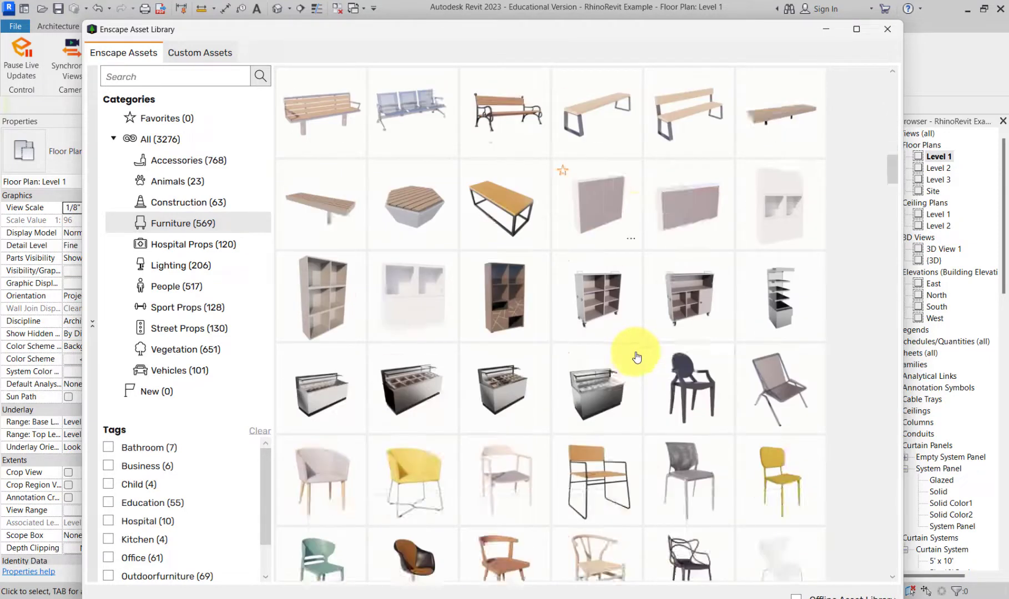
scroll(636, 357, "down", 2)
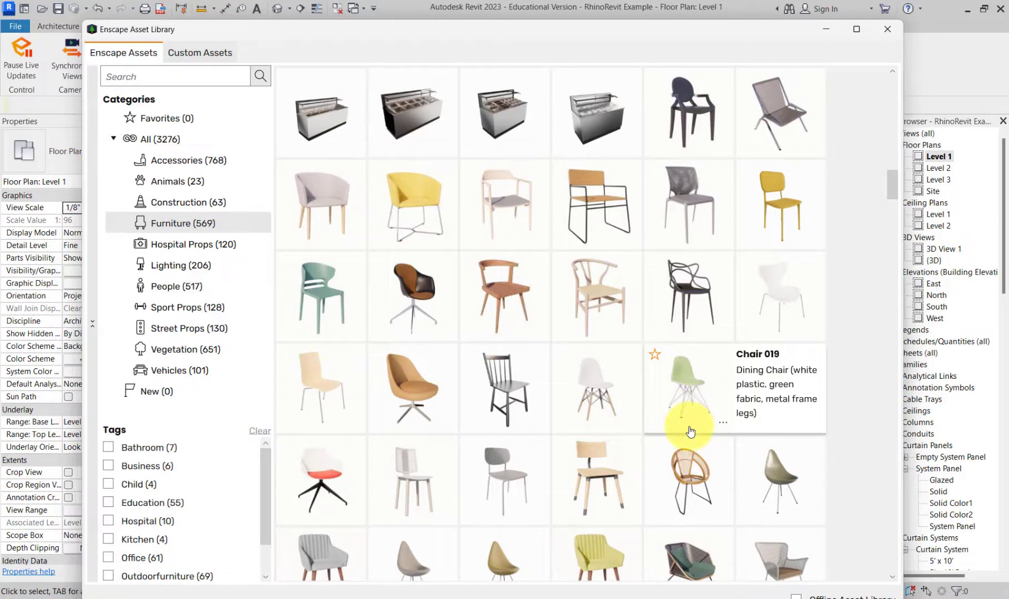
scroll(690, 431, "down", 2)
scroll(691, 431, "down", 2)
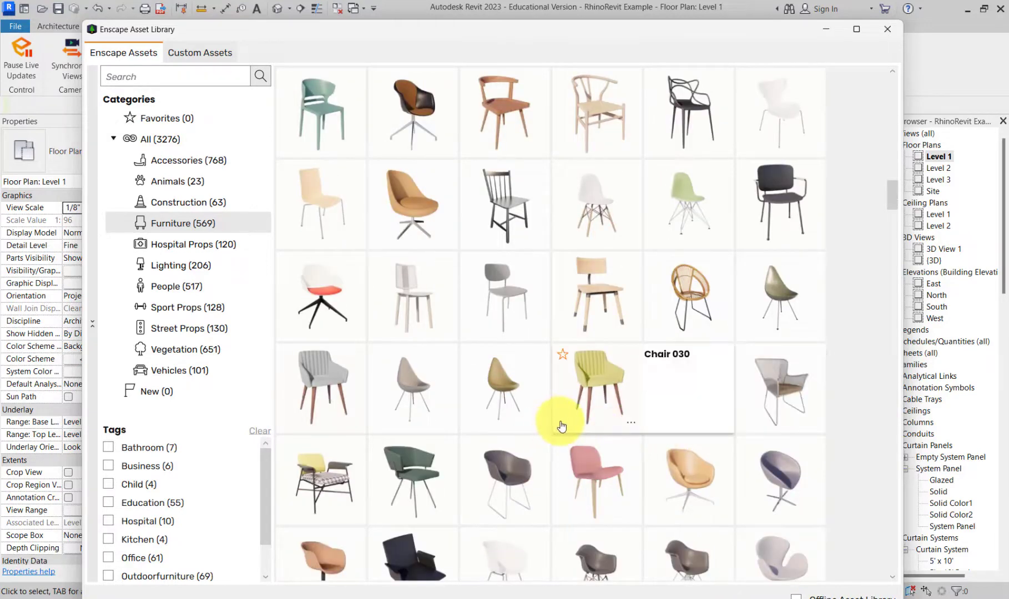
scroll(672, 450, "down", 2)
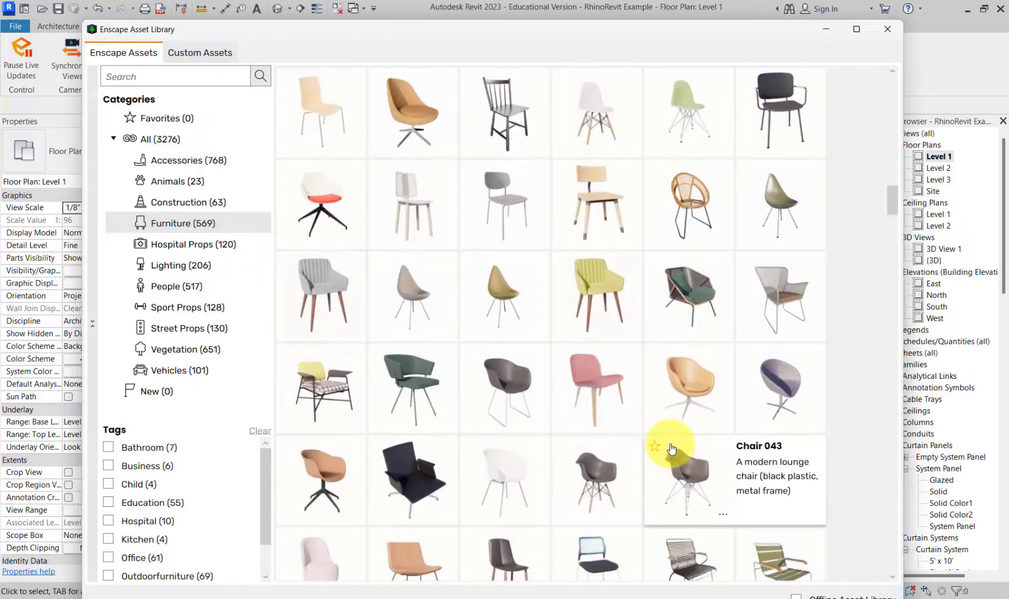
scroll(672, 449, "down", 2)
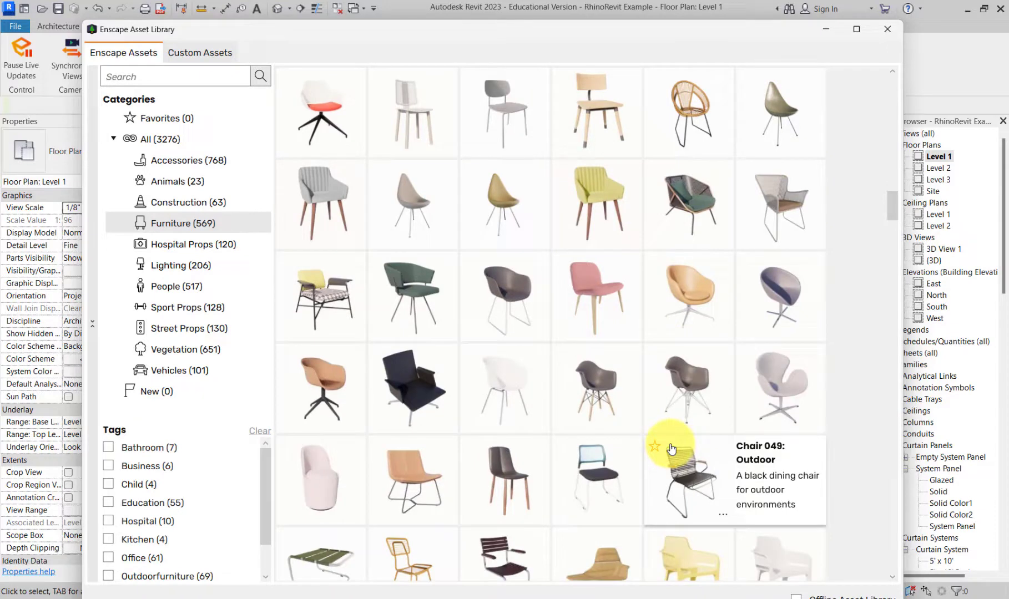
scroll(672, 448, "down", 2)
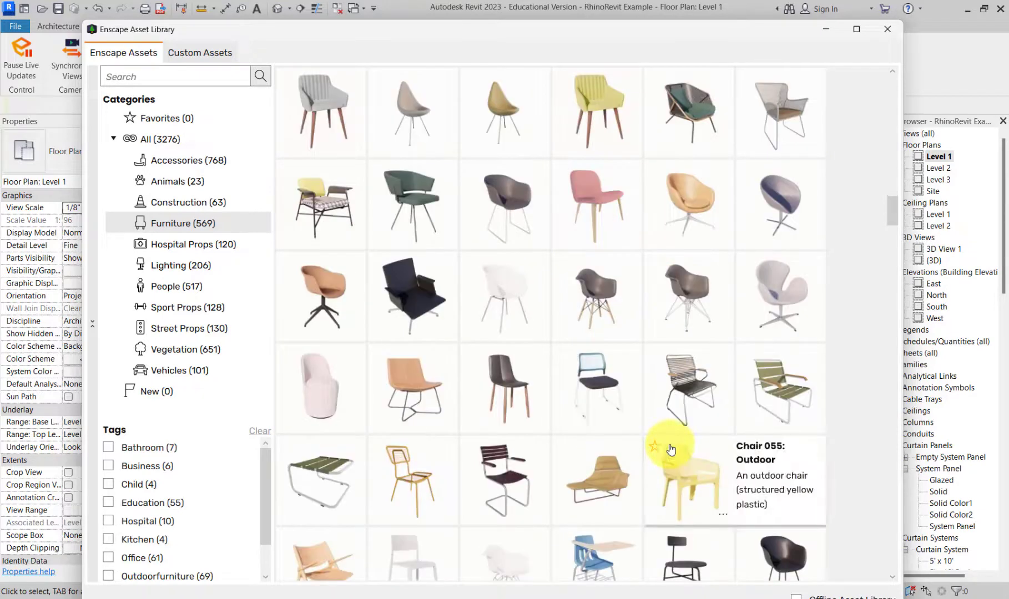
left_click(509, 385)
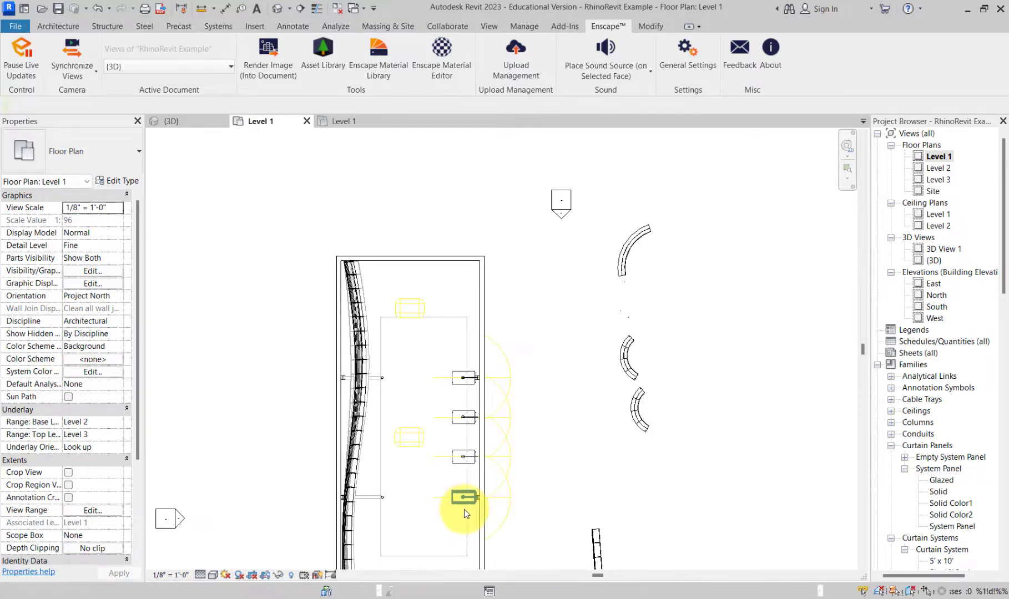
- Place one chair at the lowest of the four desks along the right-hand wall on Level 1 and check it in Enscape
scroll(464, 509, "up", 1)
scroll(465, 510, "up", 5)
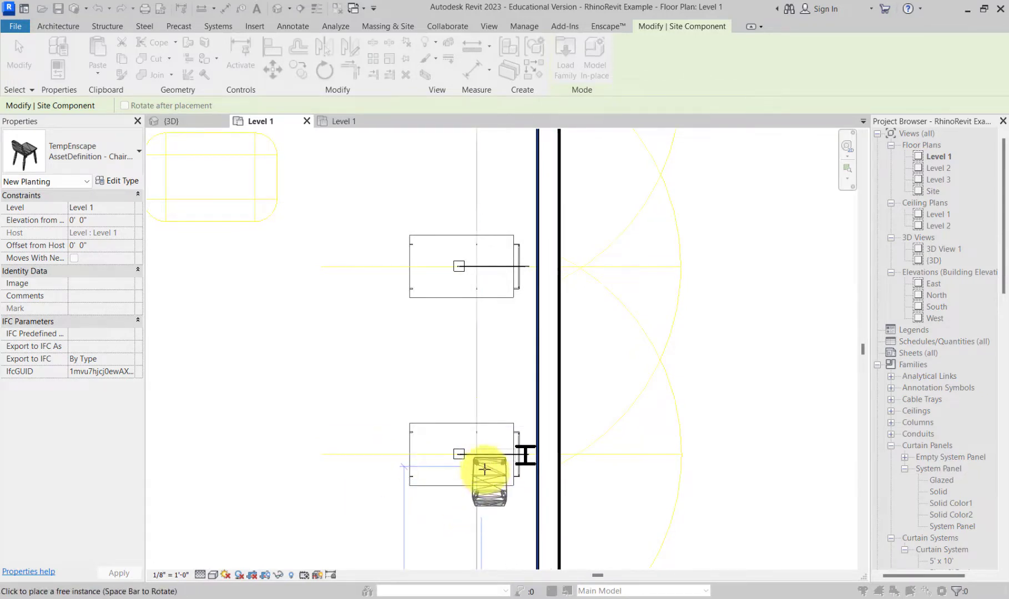
left_click(485, 469)
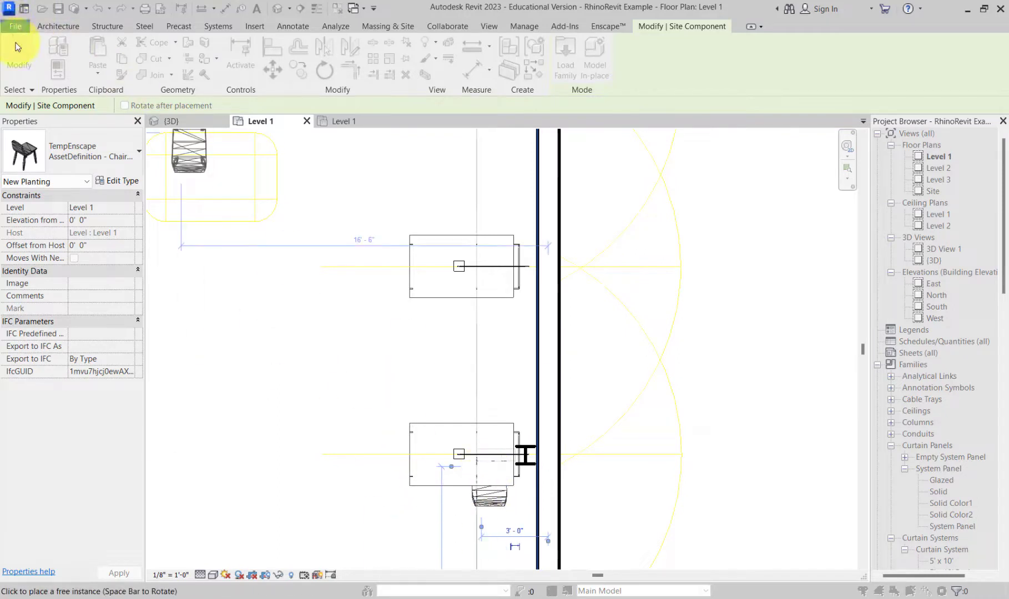
key("Escape")
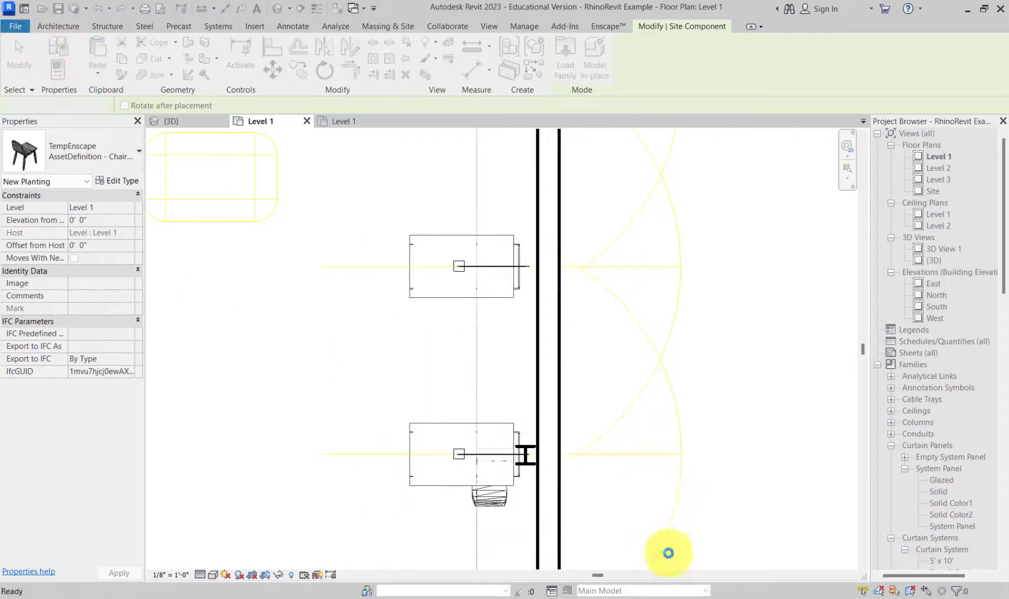
mouse_move(671, 598)
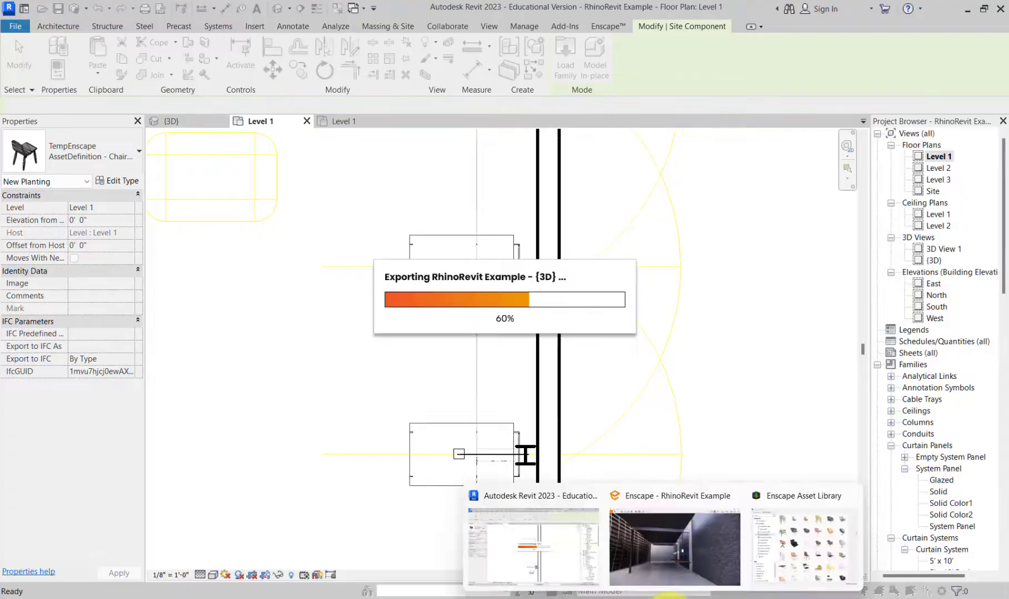
left_click(687, 563)
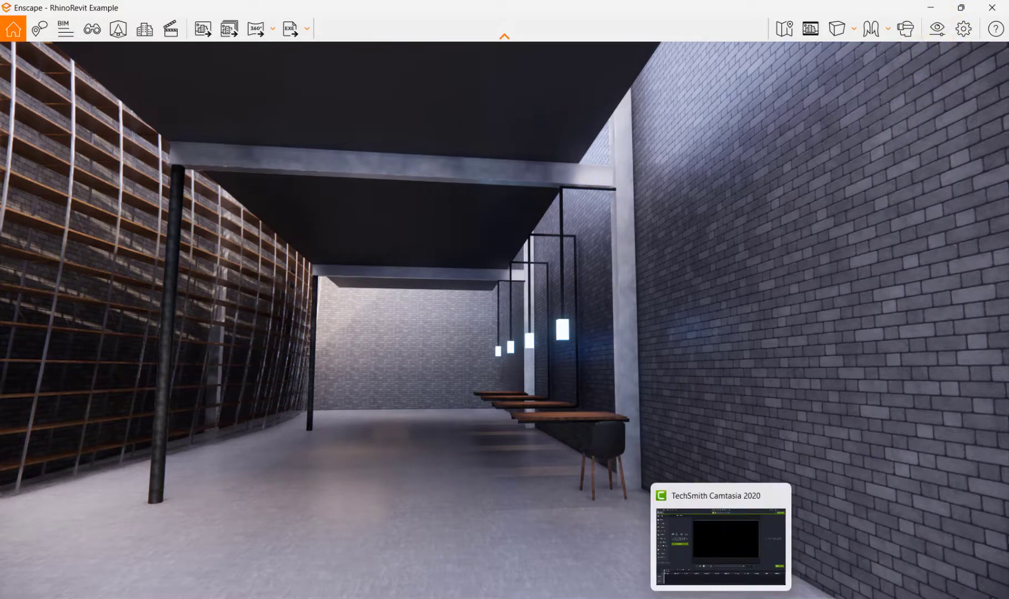
- Close the Enscape Asset Library in Revit and return to the Enscape view
mouse_move(644, 595)
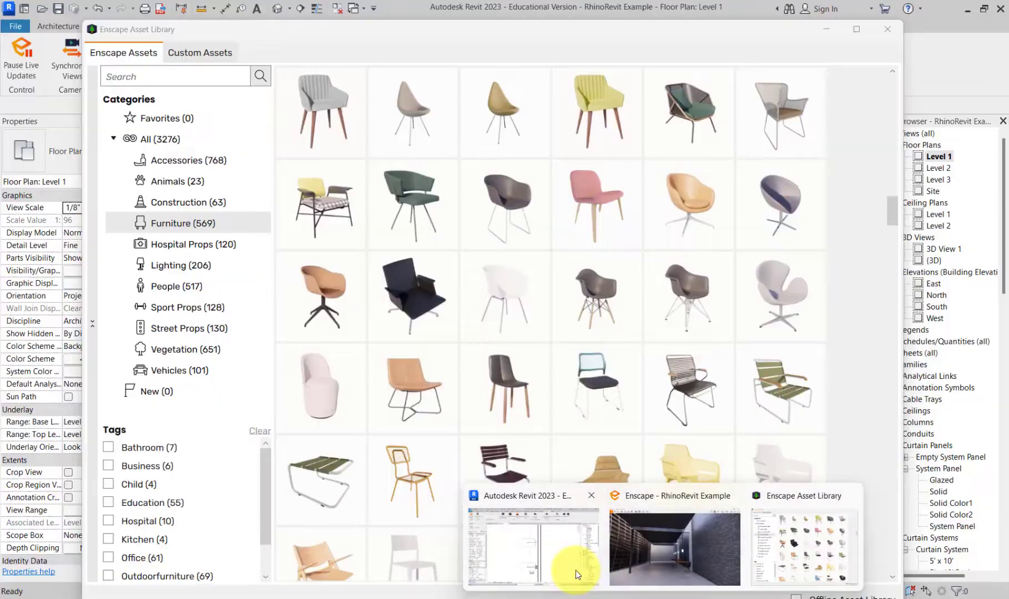
left_click(575, 571)
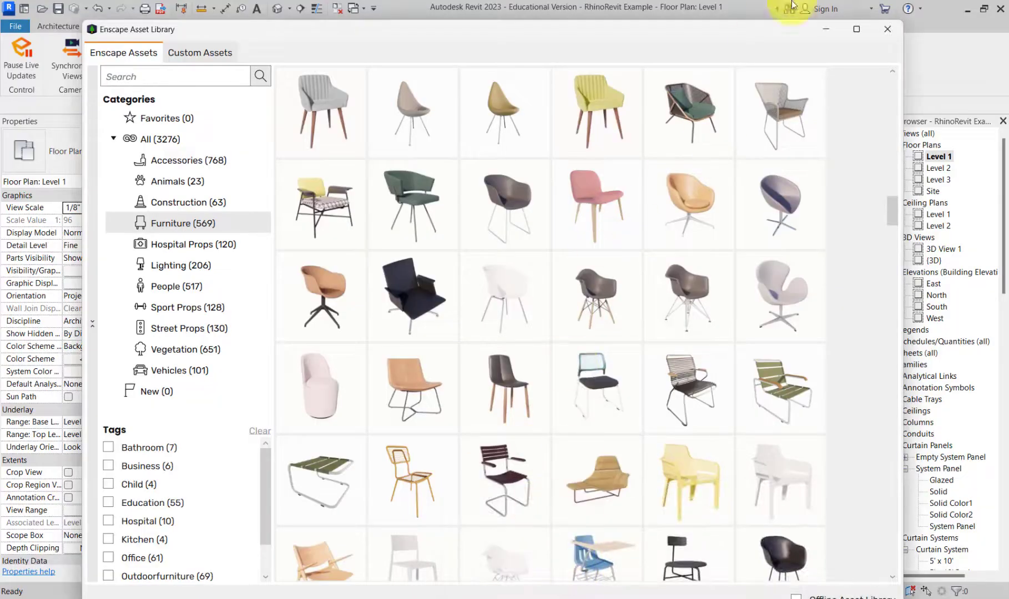
left_click(882, 31)
mouse_move(658, 598)
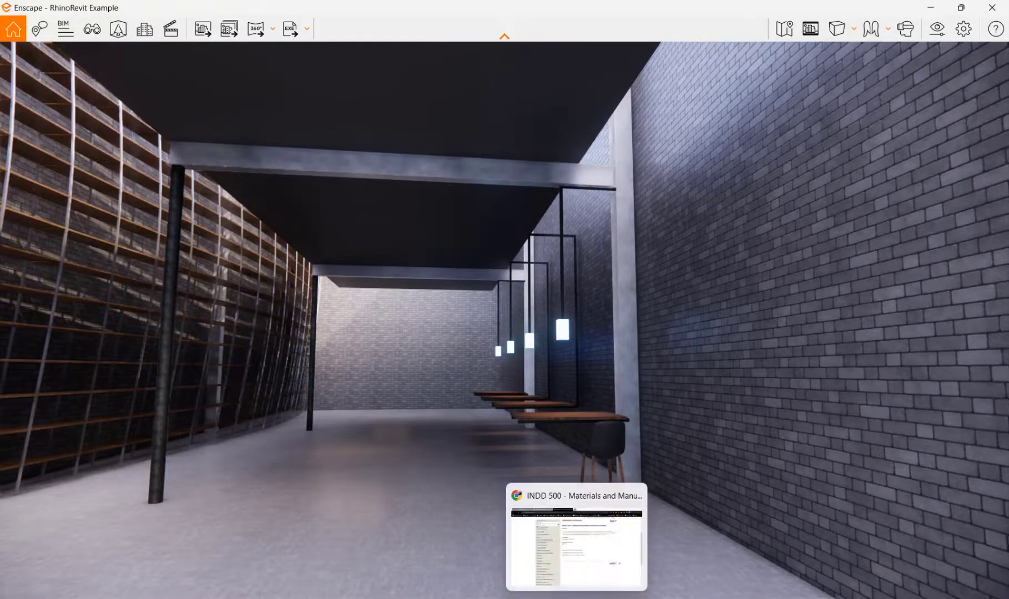
- In Revit, set the elevation of all custom table instances in the entire project to 0 and check them in Enscape
left_click(614, 578)
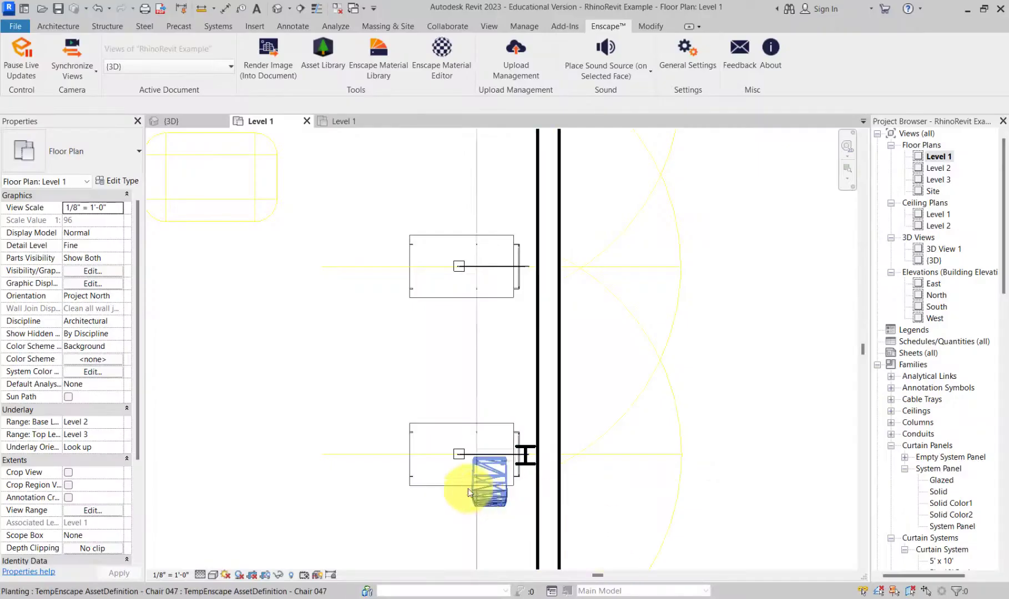
left_click(434, 480)
scroll(485, 255, "down", 3)
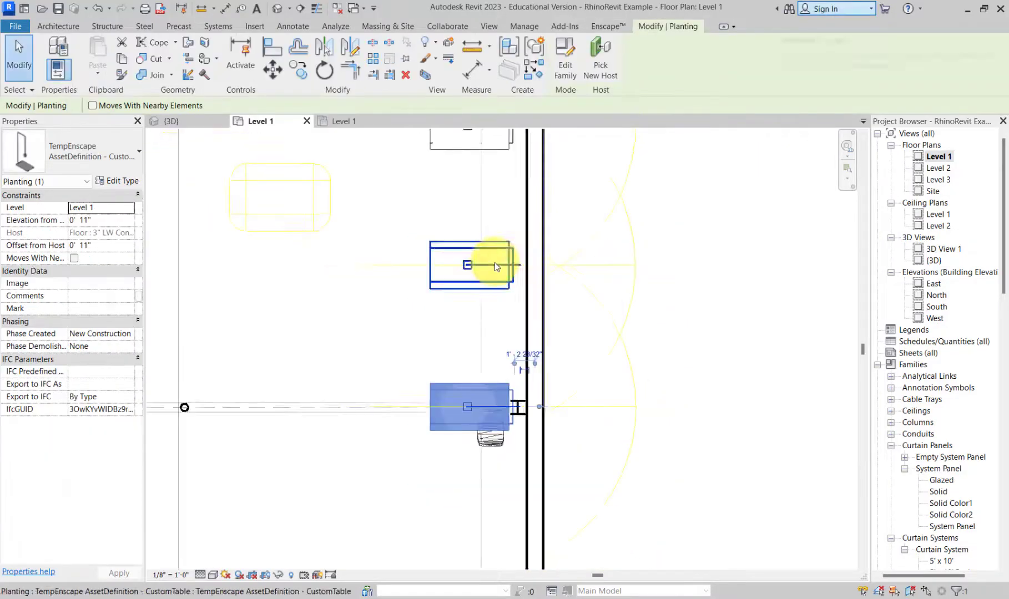
right_click(450, 355)
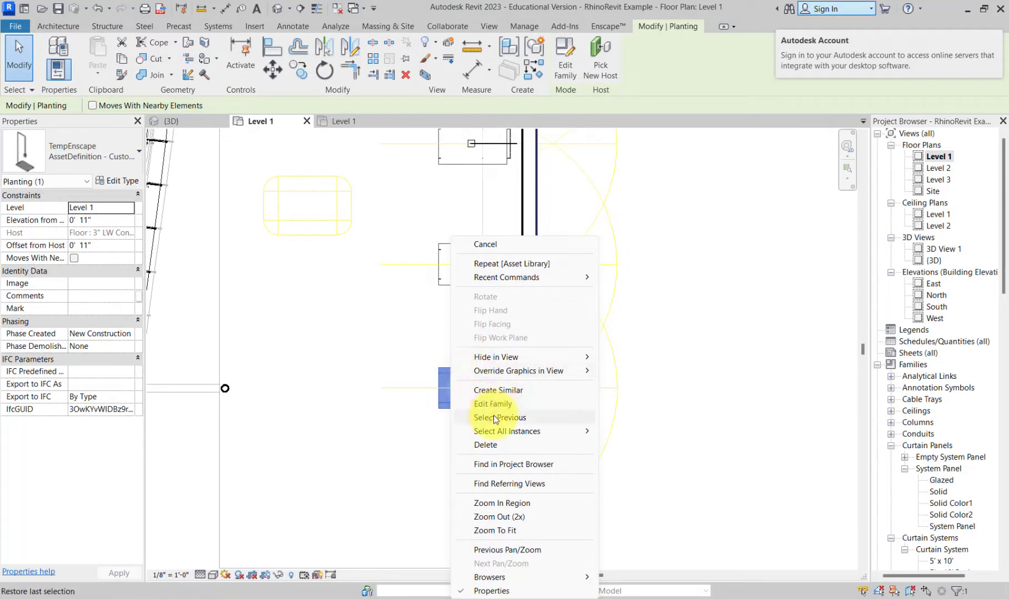
mouse_move(497, 431)
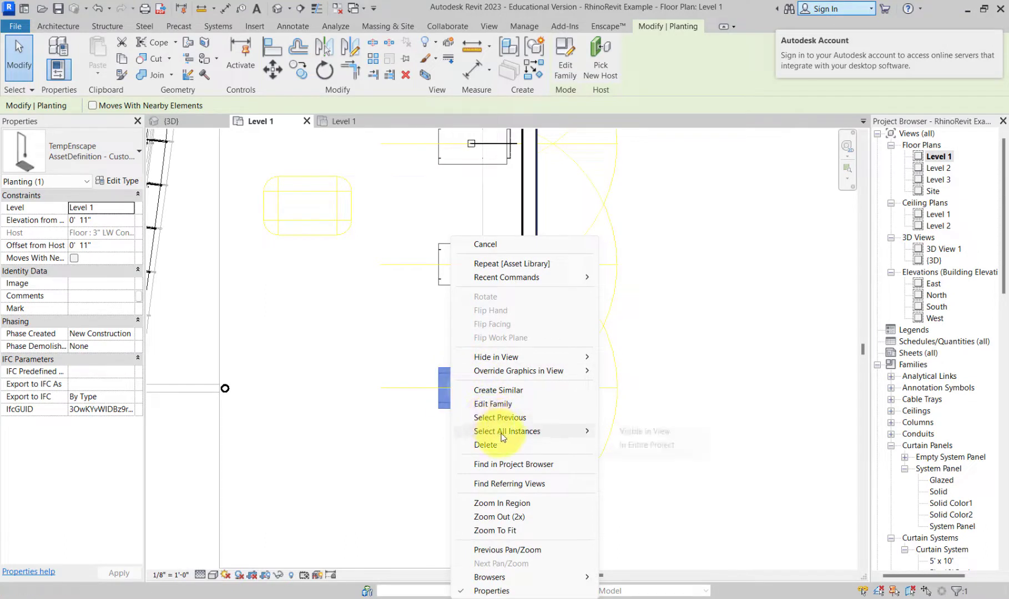
left_click(640, 448)
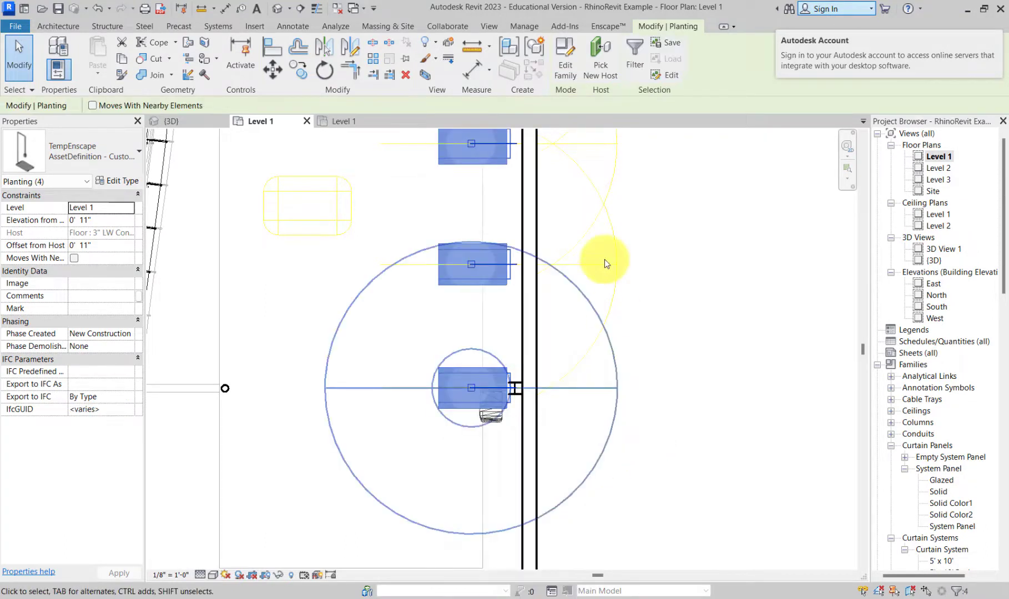
scroll(546, 240, "down", 2)
middle_click_drag(588, 404, 585, 539)
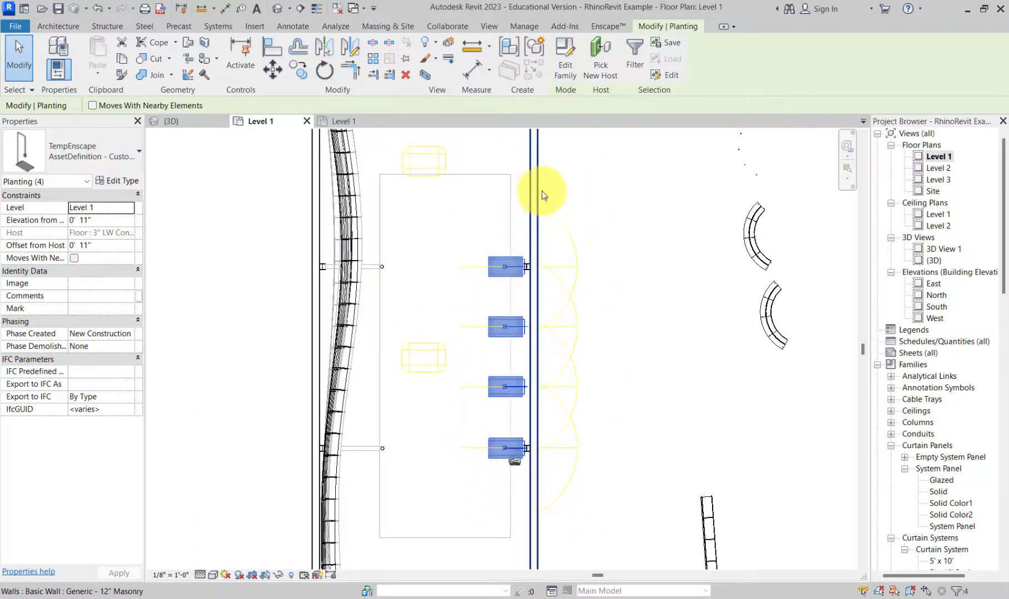
left_click(103, 220)
type("0")
key("Return")
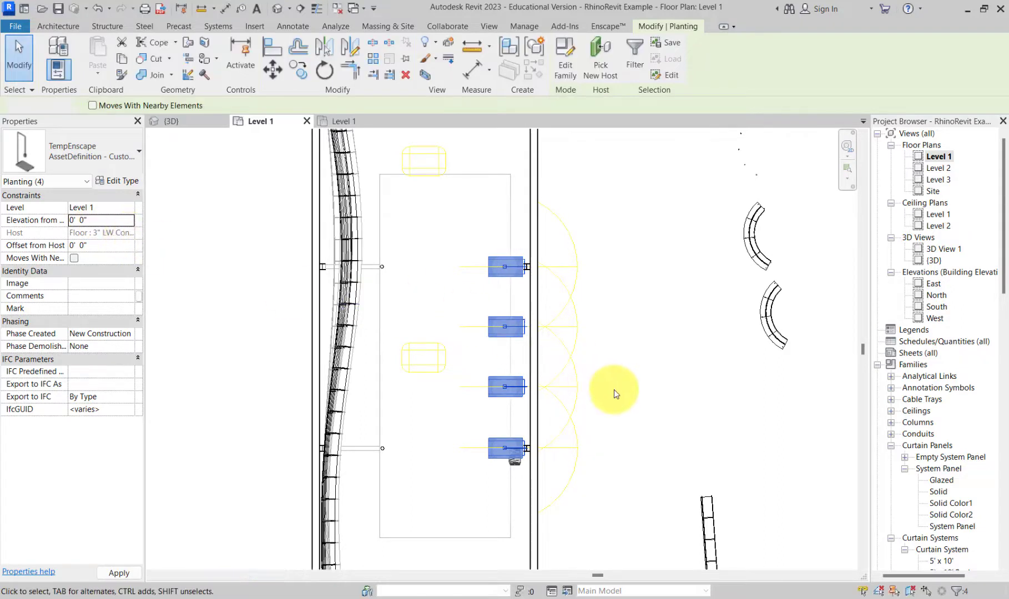
left_click(712, 564)
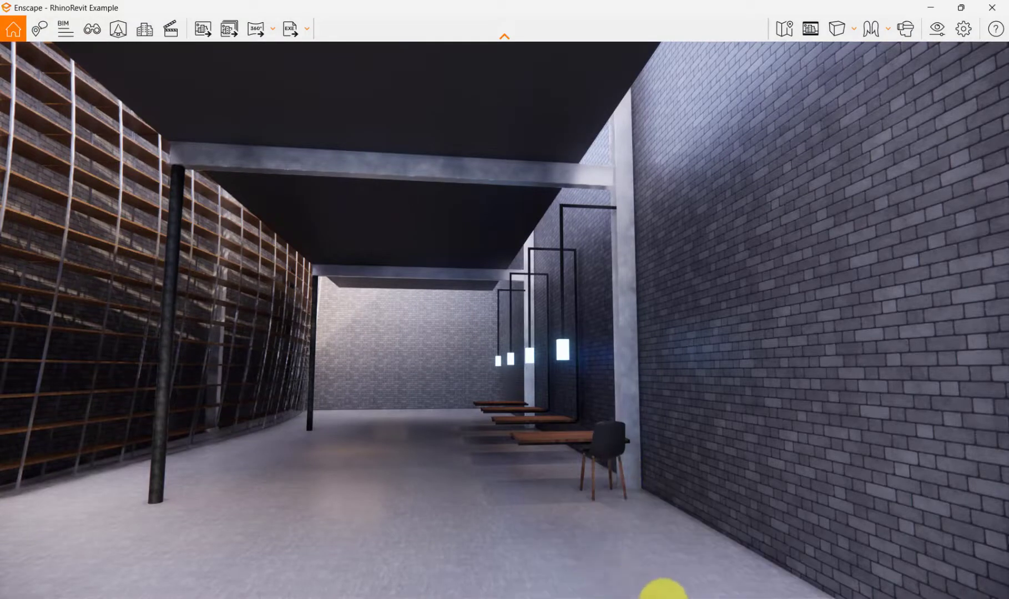
- Back in Revit, copy the chair at the lowest desk to a second place along the same long side
mouse_move(657, 596)
left_click(622, 576)
scroll(515, 483, "up", 4)
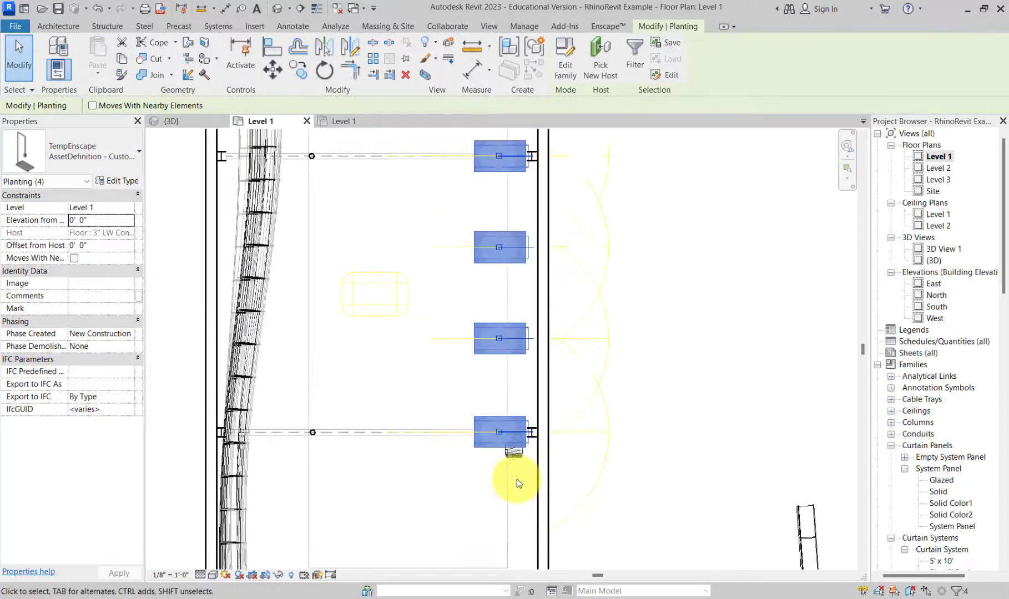
left_click(514, 455)
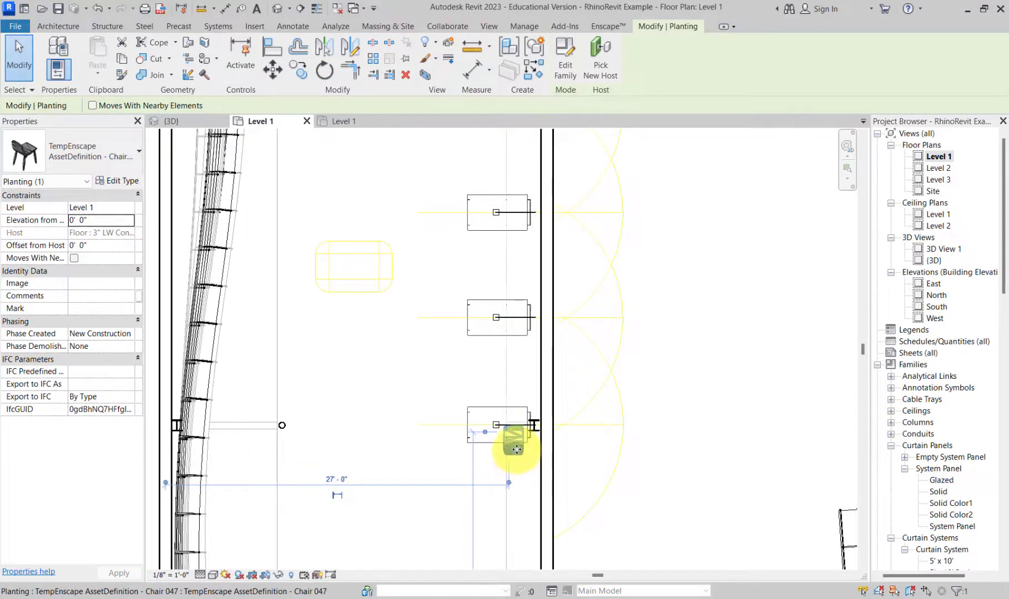
left_click_drag(491, 451, 479, 457)
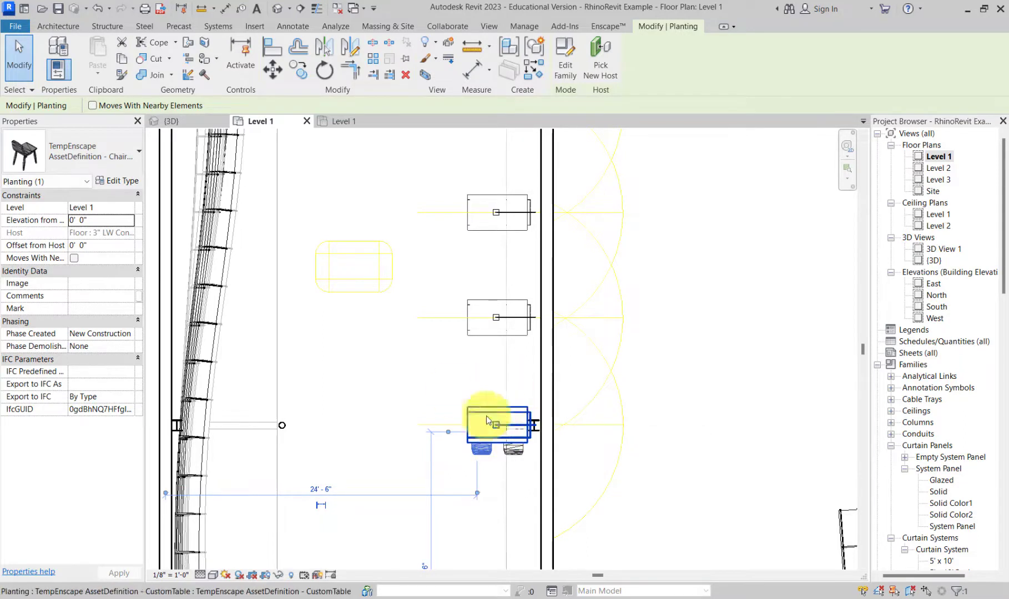
- Copy both chairs to the opposite long side of the lowest desk, rotate them to face it and align them with the first pair
left_click_drag(481, 446, 515, 460)
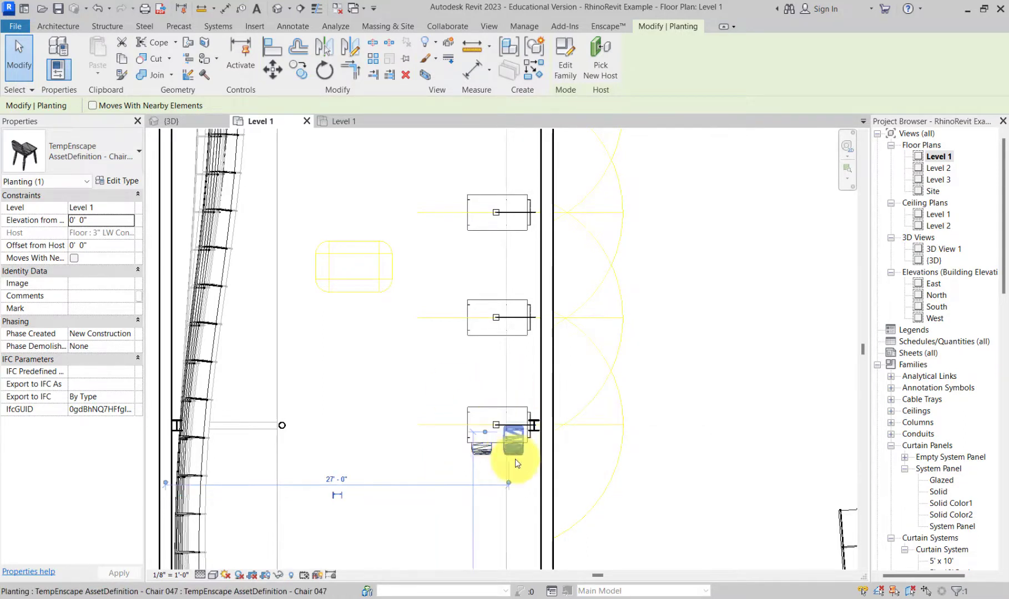
left_click(482, 453, "ctrl")
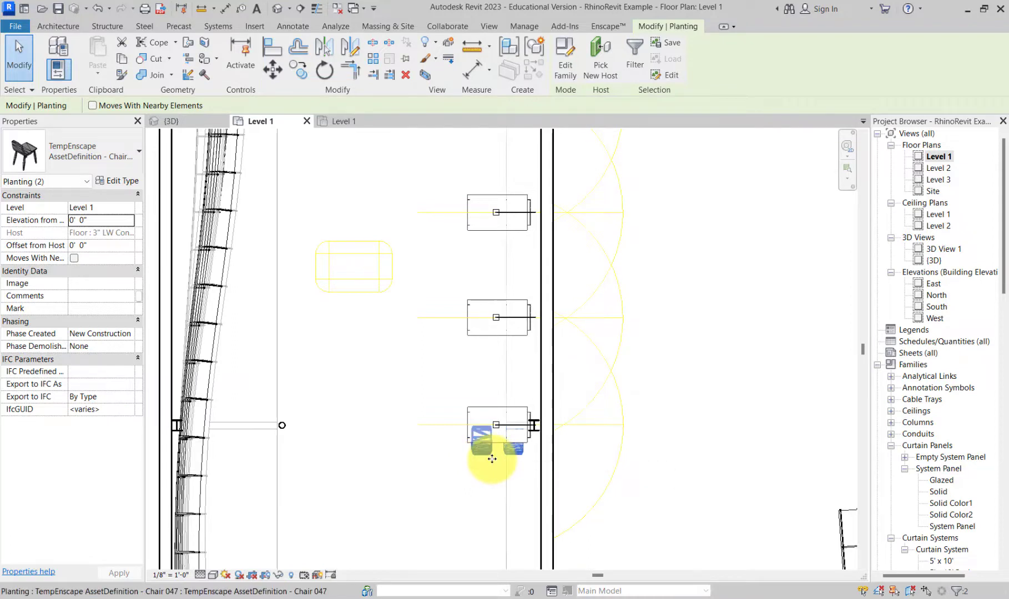
left_click_drag(484, 447, 487, 399, "ctrl")
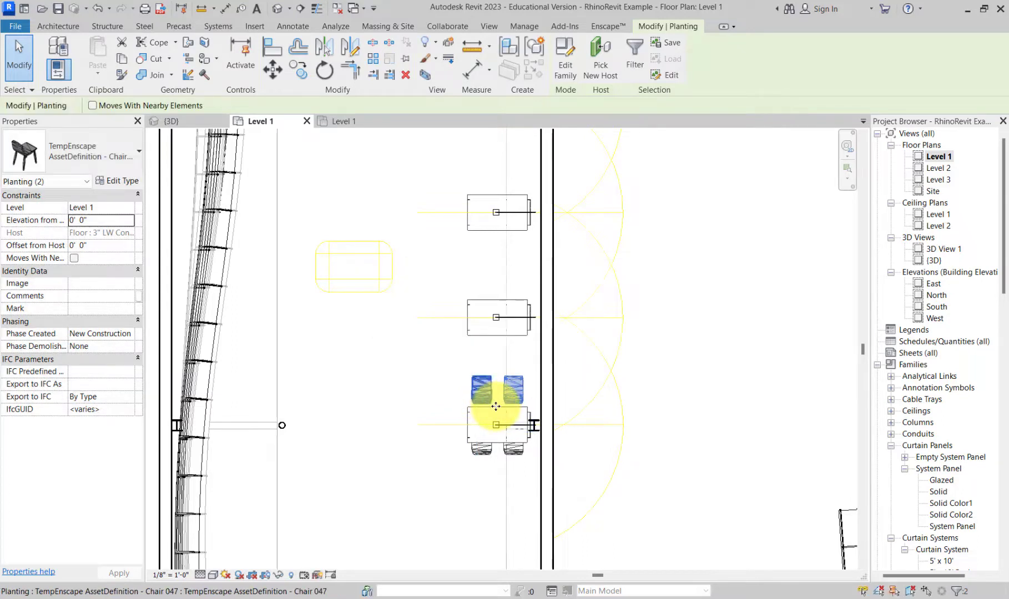
key("space")
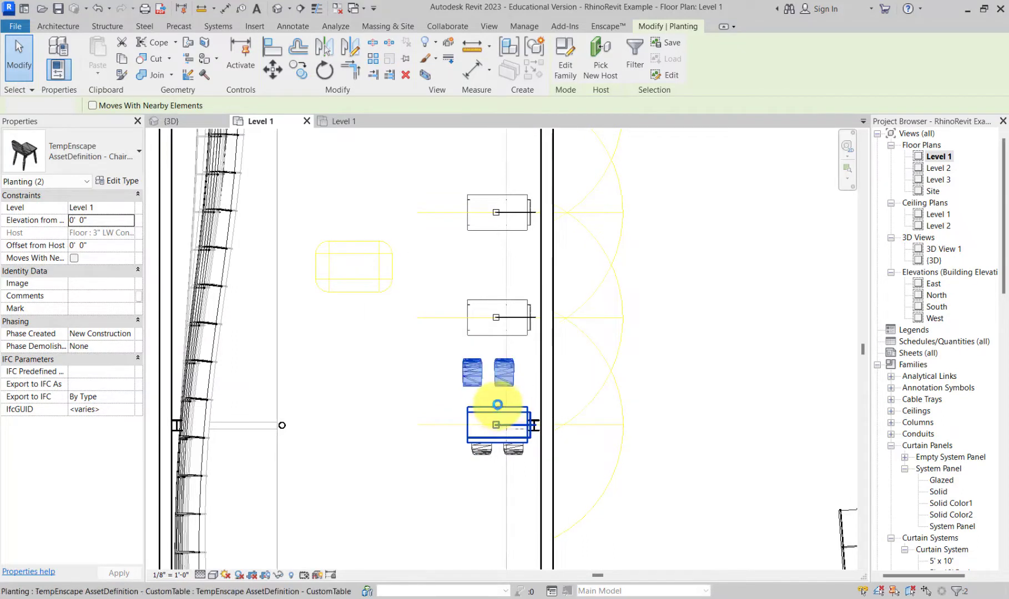
left_click_drag(502, 395, 506, 411)
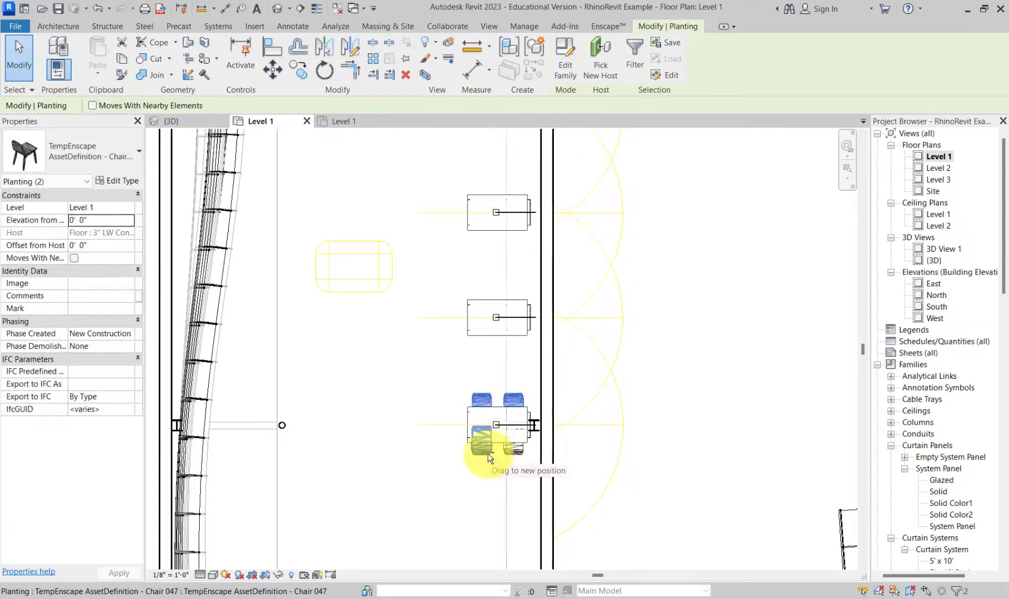
left_click(488, 454, "ctrl")
left_click(513, 454, "ctrl")
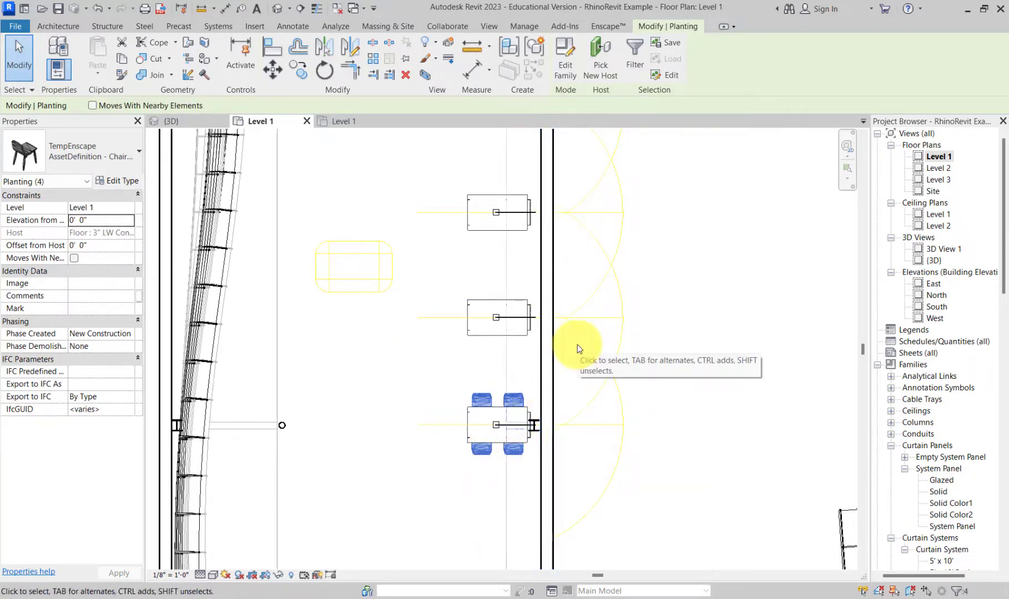
key("Escape")
- Align the lower chair nearest the wall with the chair beside it at the lowest desk
left_click(519, 460)
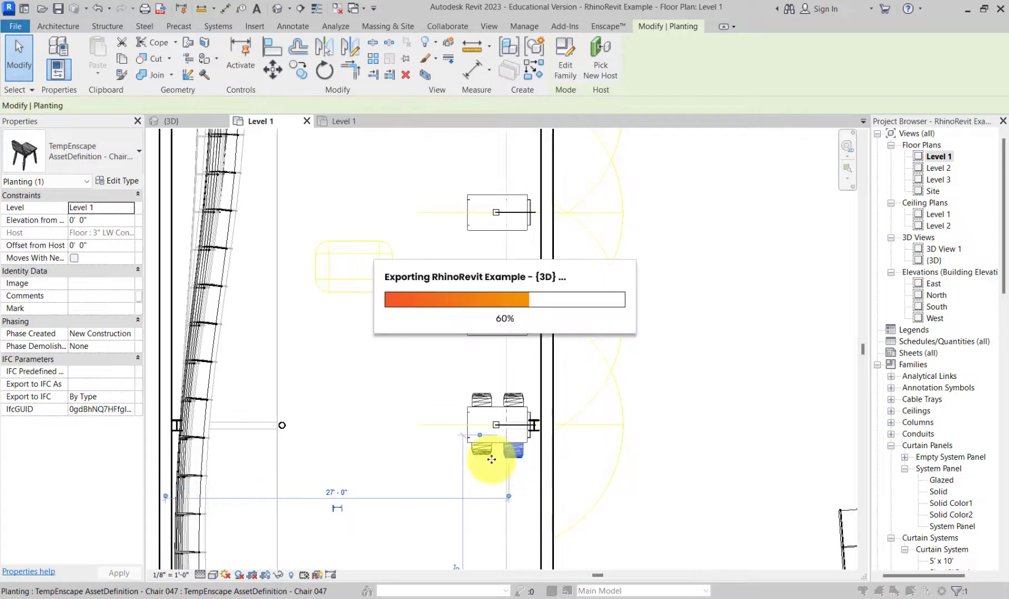
scroll(517, 458, "up", 5)
key("Up")
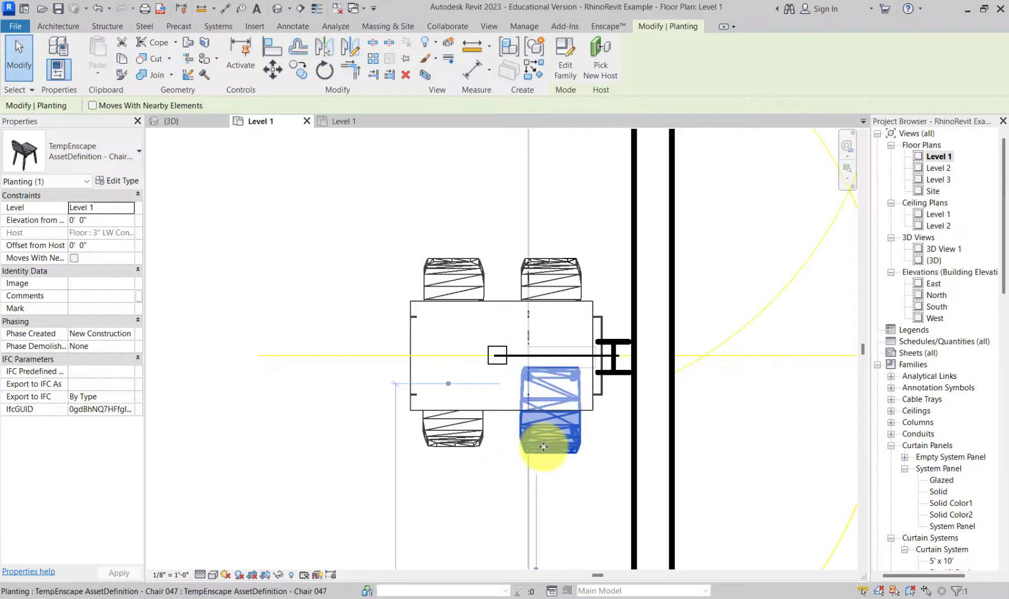
left_click_drag(544, 428, 547, 444)
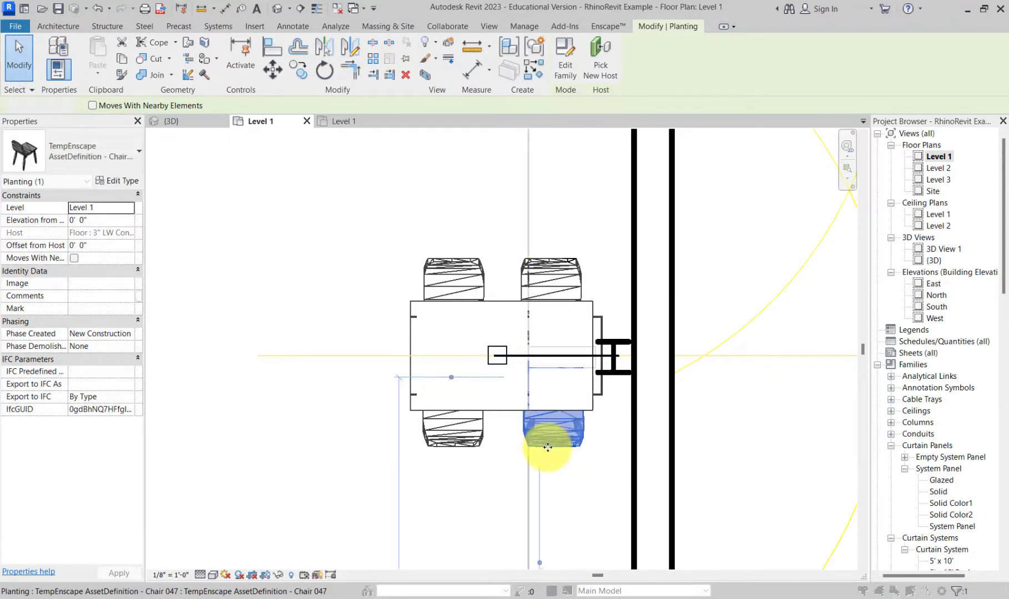
scroll(546, 444, "up", 2)
key("Escape")
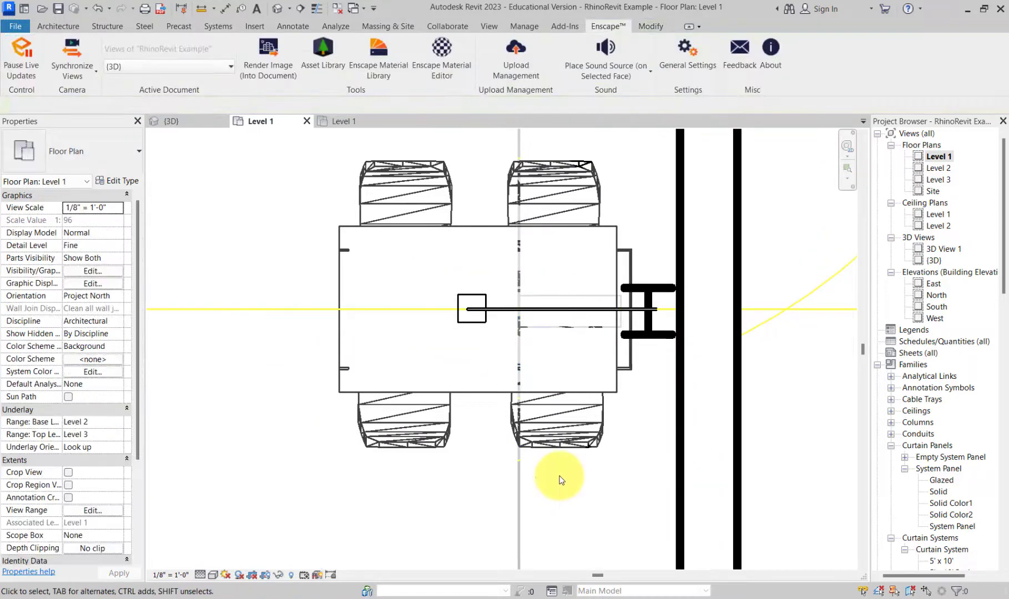
- Group the four chairs around the lowest desk as a model group named ChairSet
scroll(560, 472, "down", 3)
left_click(560, 462)
left_click(478, 447, "ctrl")
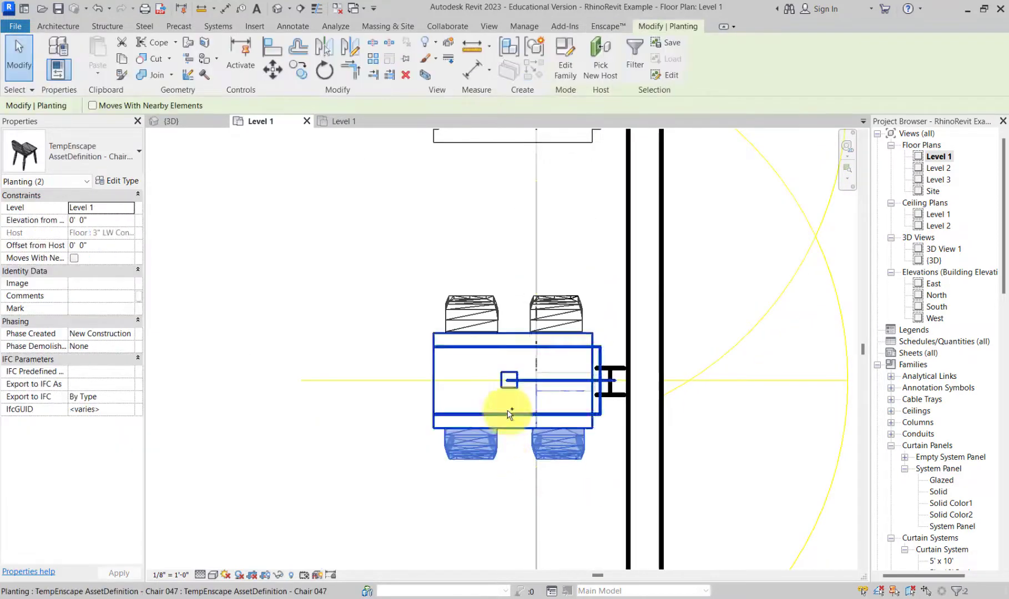
left_click(477, 314, "ctrl")
left_click(563, 323, "ctrl")
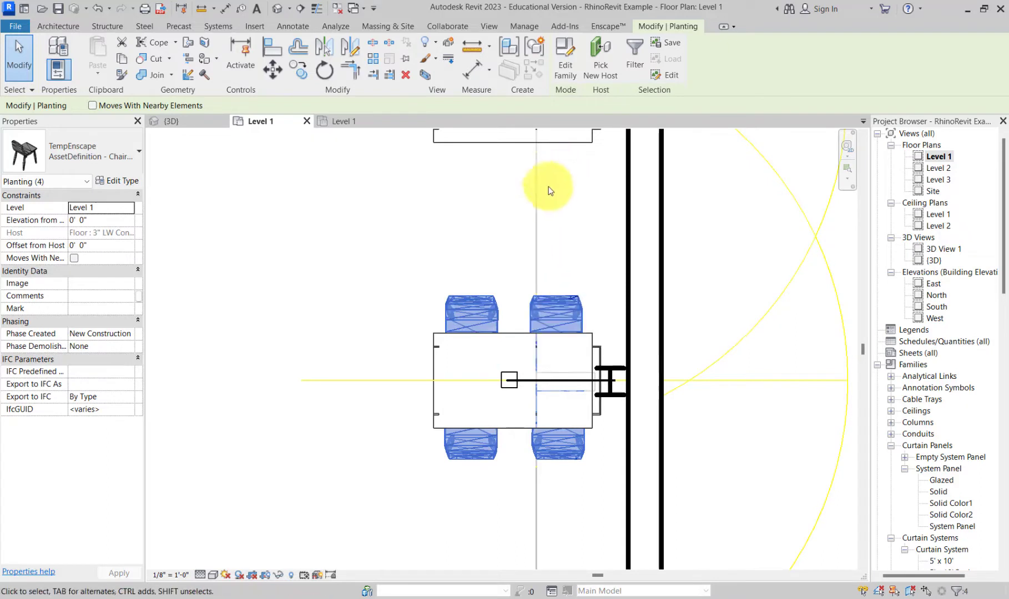
left_click(544, 45)
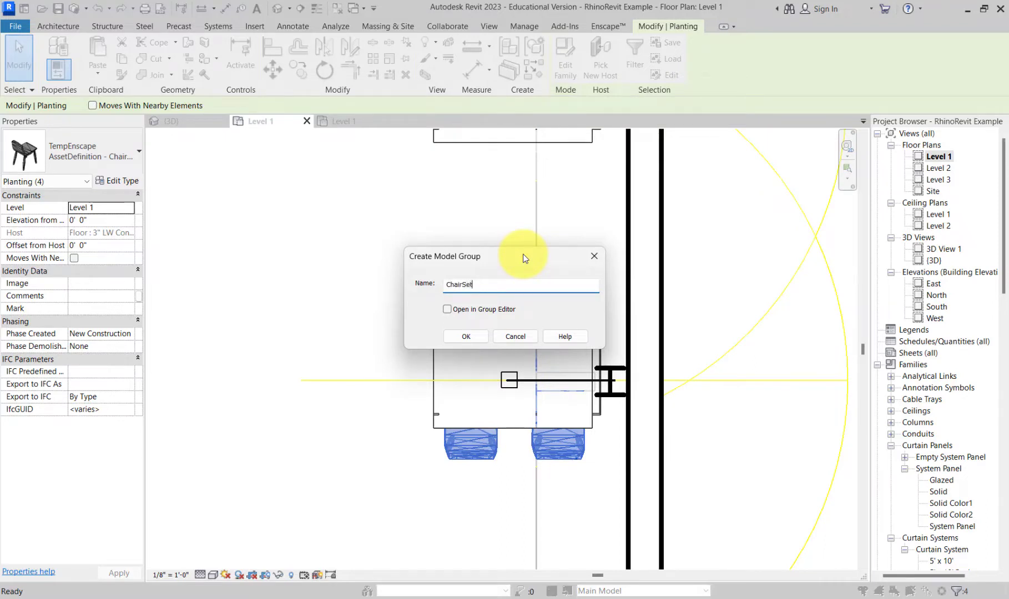
left_click(471, 339)
- Copy the ChairSet group to the second and third desks up from the lowest one and check the result in Enscape
scroll(473, 343, "down", 3)
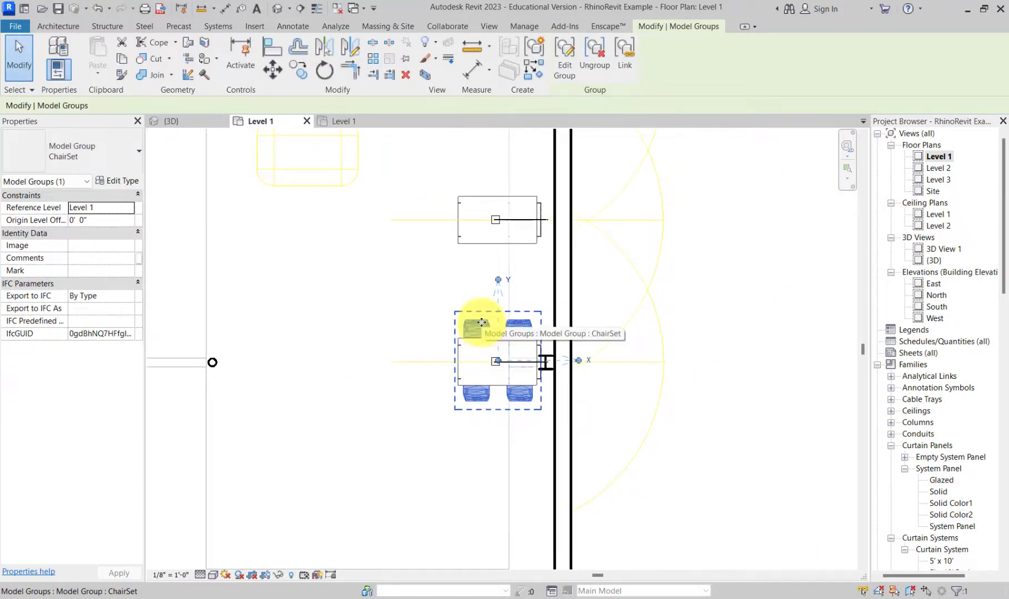
left_click_drag(482, 323, 481, 186)
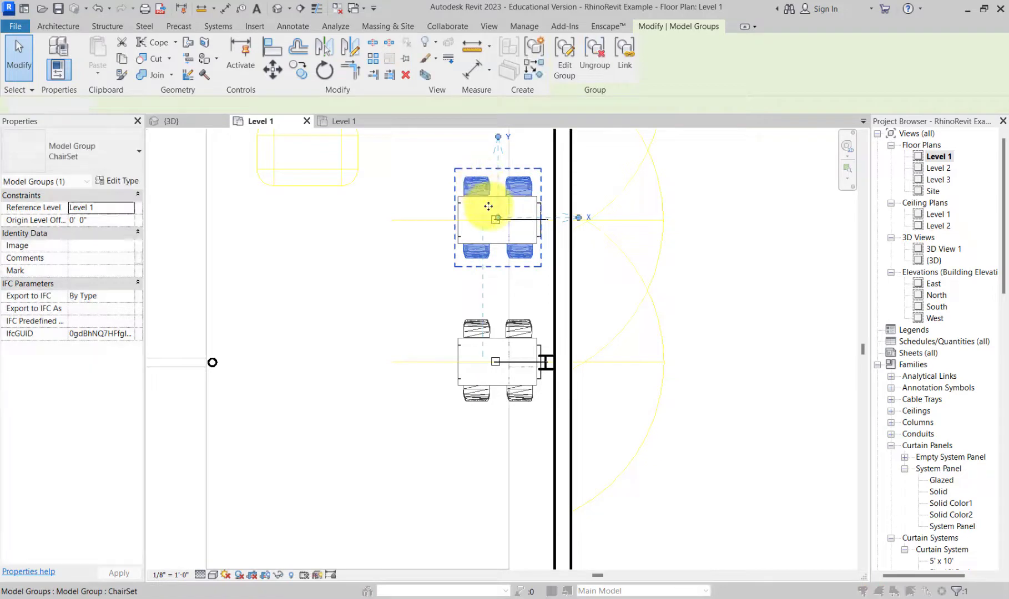
scroll(490, 207, "up", 1)
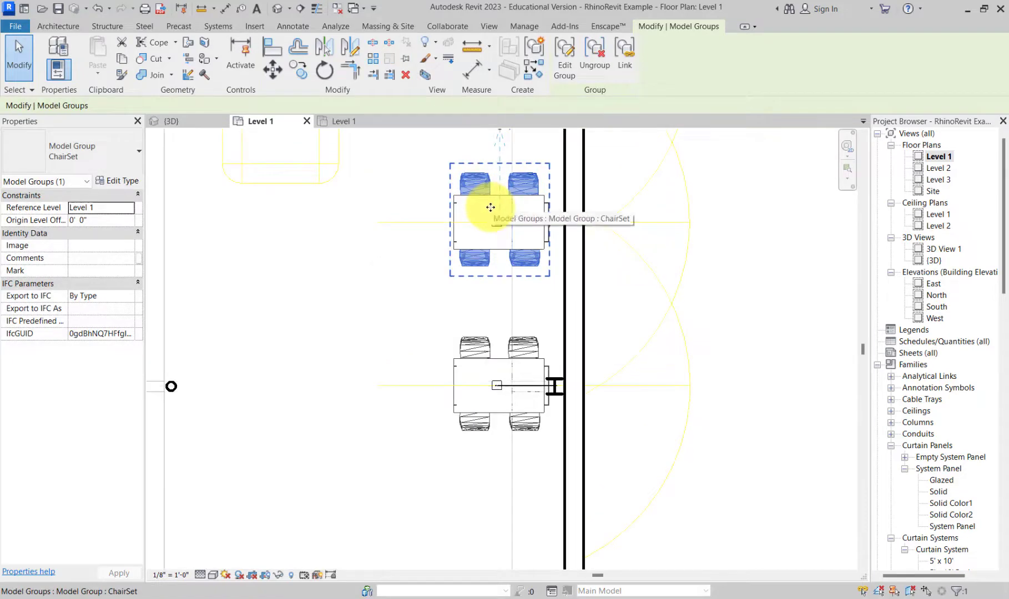
key("Down")
scroll(494, 216, "down", 3)
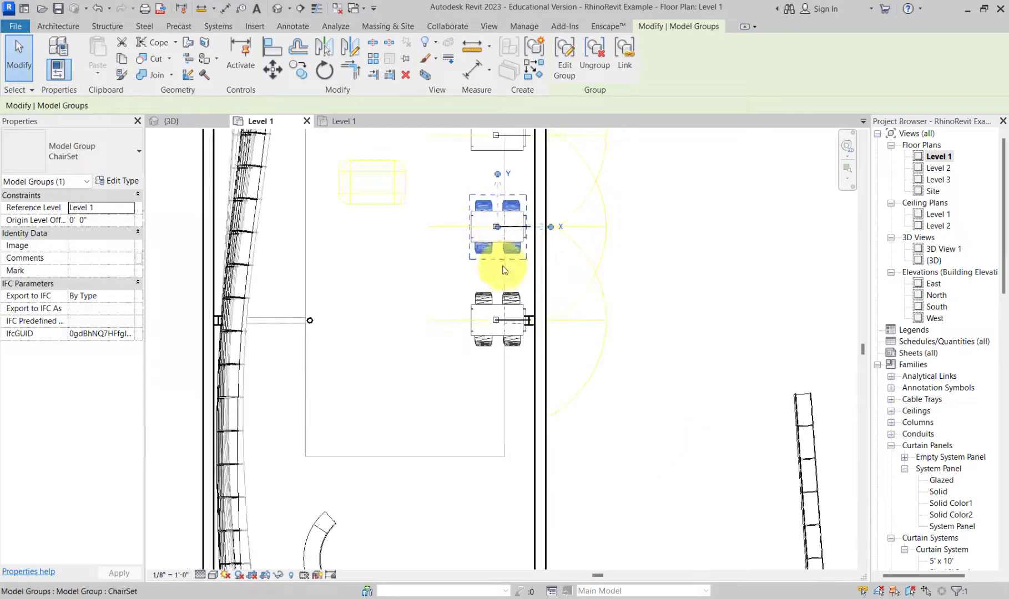
middle_click_drag(500, 266, 483, 516)
left_click_drag(483, 516, 486, 365)
key("alt+Tab")
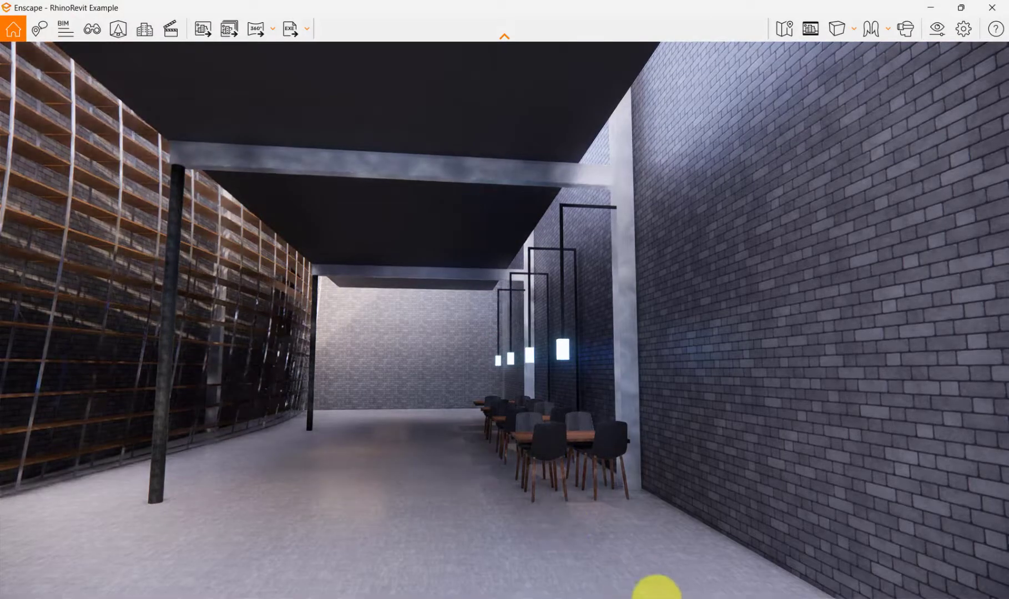
- Back in Revit, copy the ChairSet group to the uppermost desk and adjust the position of the group at the desk below it
mouse_move(663, 595)
left_click(626, 580)
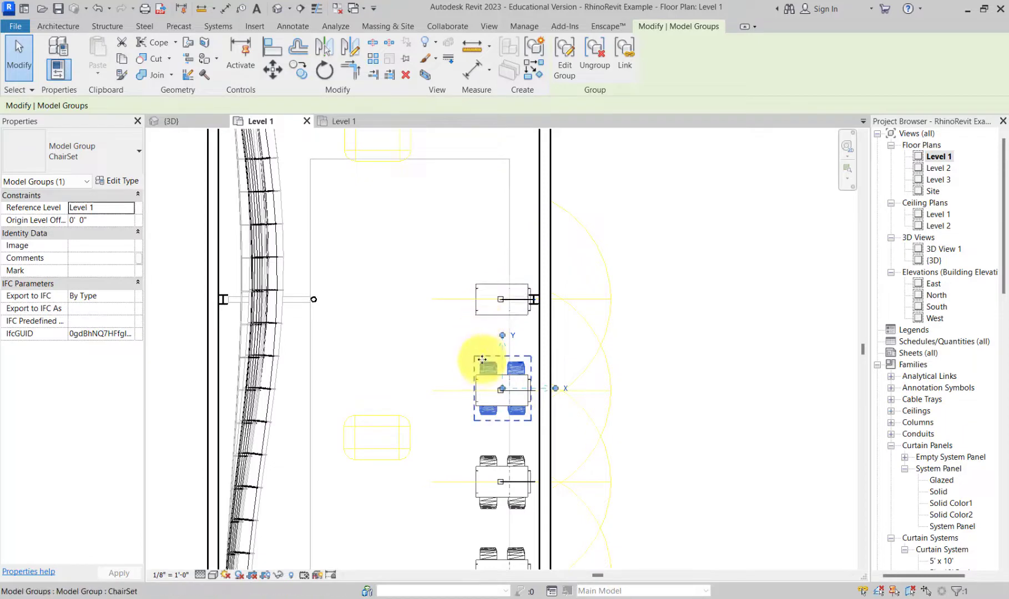
left_click_drag(488, 297, 489, 275)
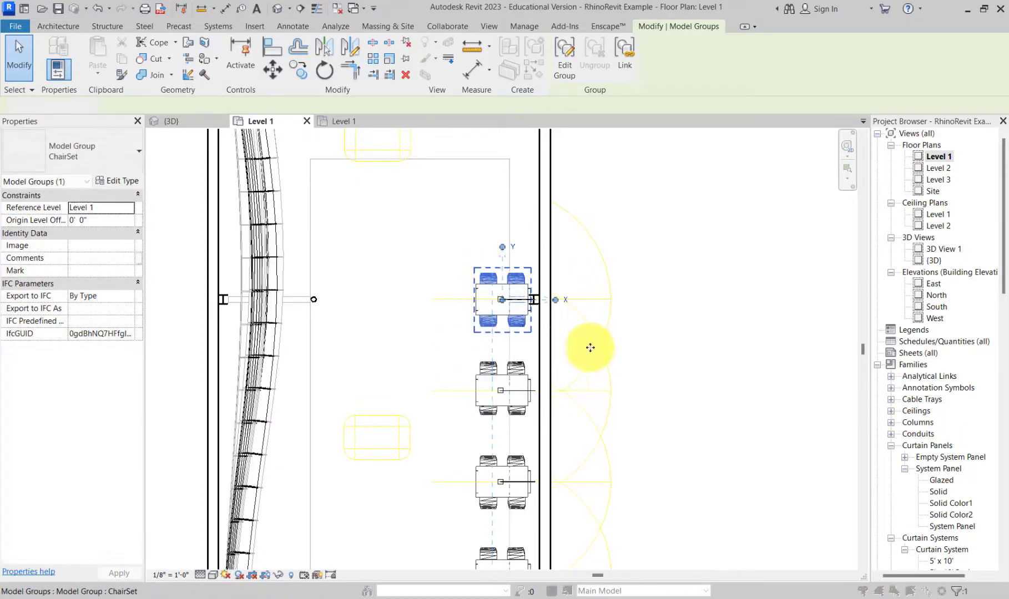
left_click(627, 370)
left_click(517, 417)
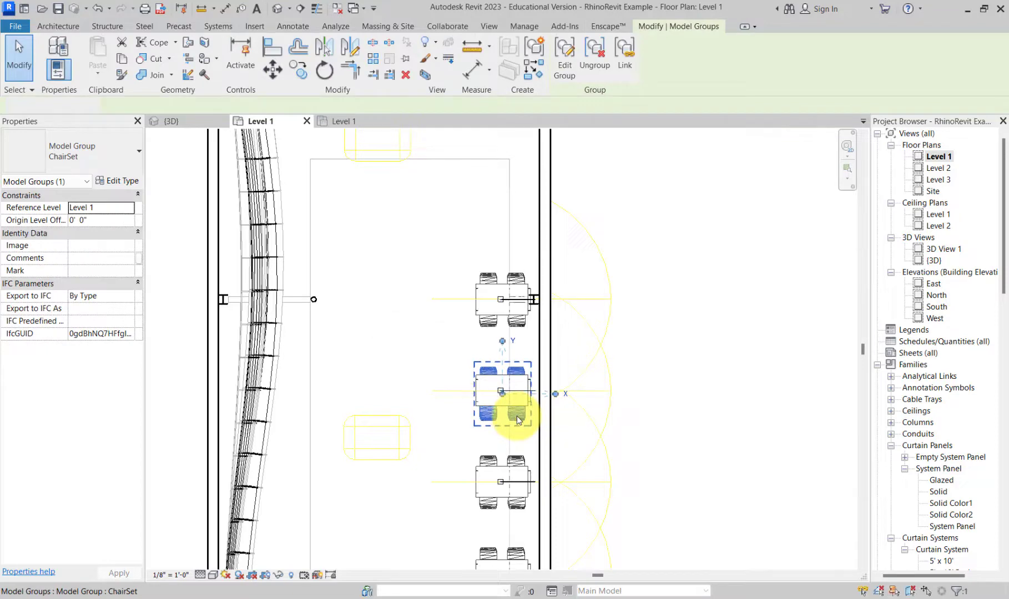
left_click(625, 435)
- Edit the ChairSet group at the second desk down, rotate its lower chair nearest the wall by about 6°, and finish the group
double_click(518, 418)
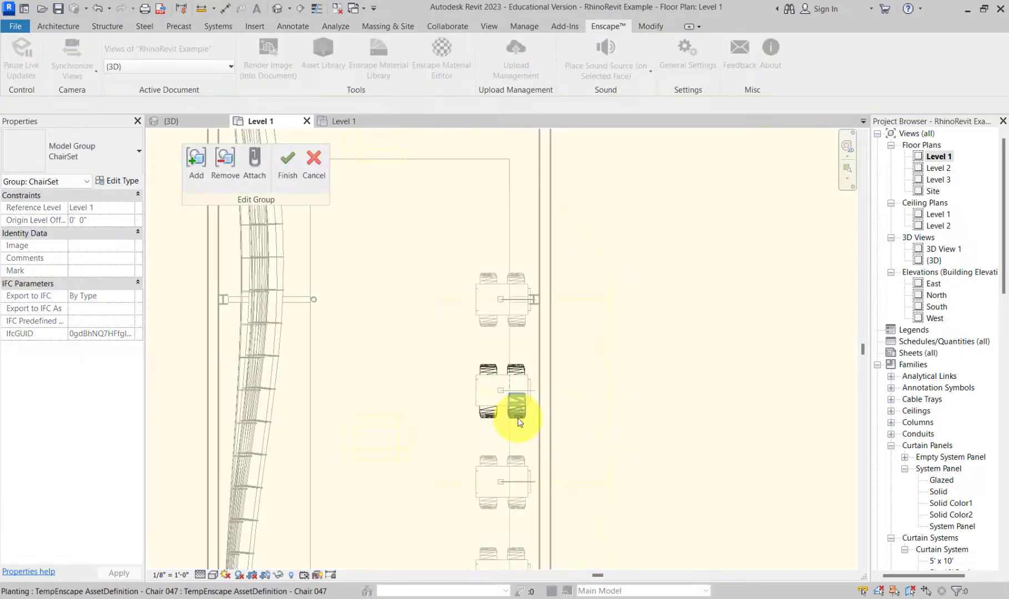
left_click(518, 418)
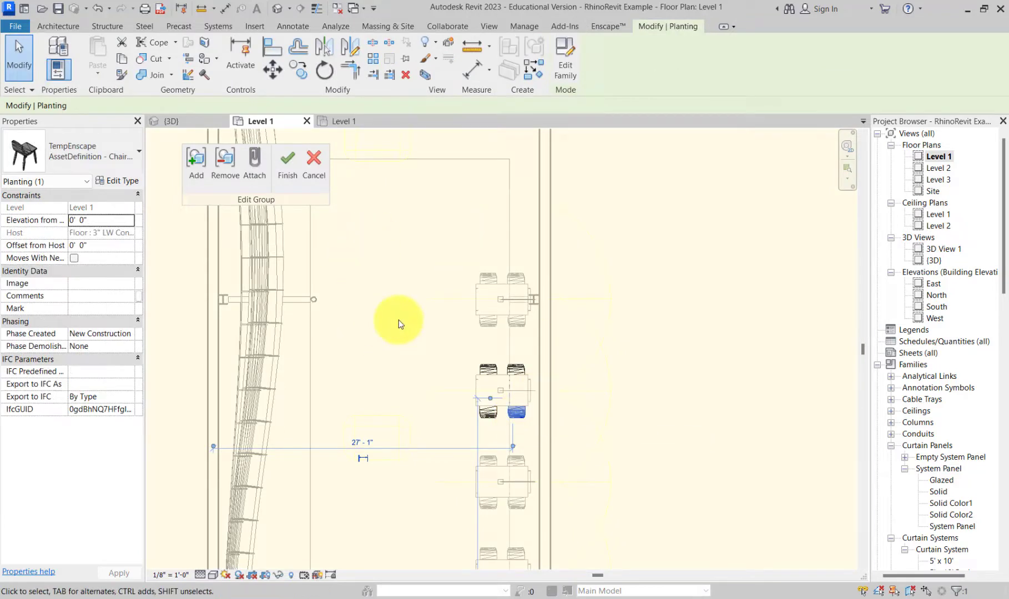
left_click(325, 71)
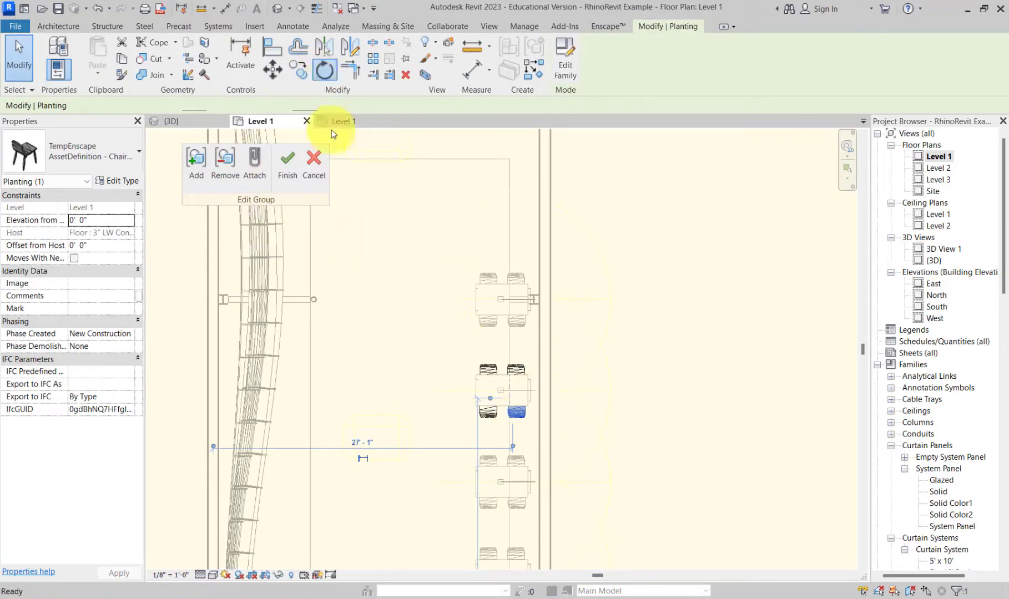
left_click(509, 344)
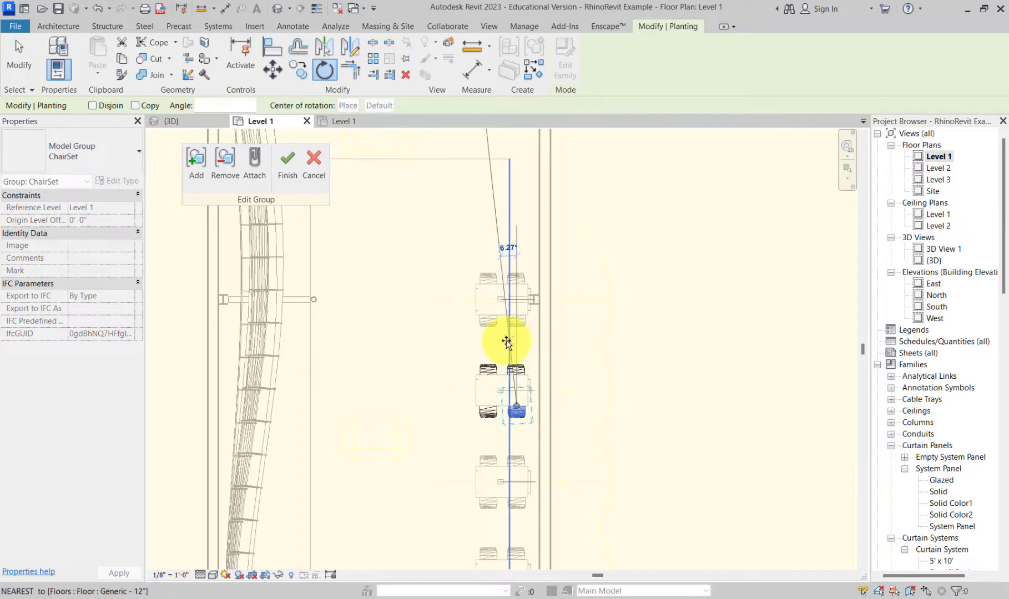
left_click(507, 343)
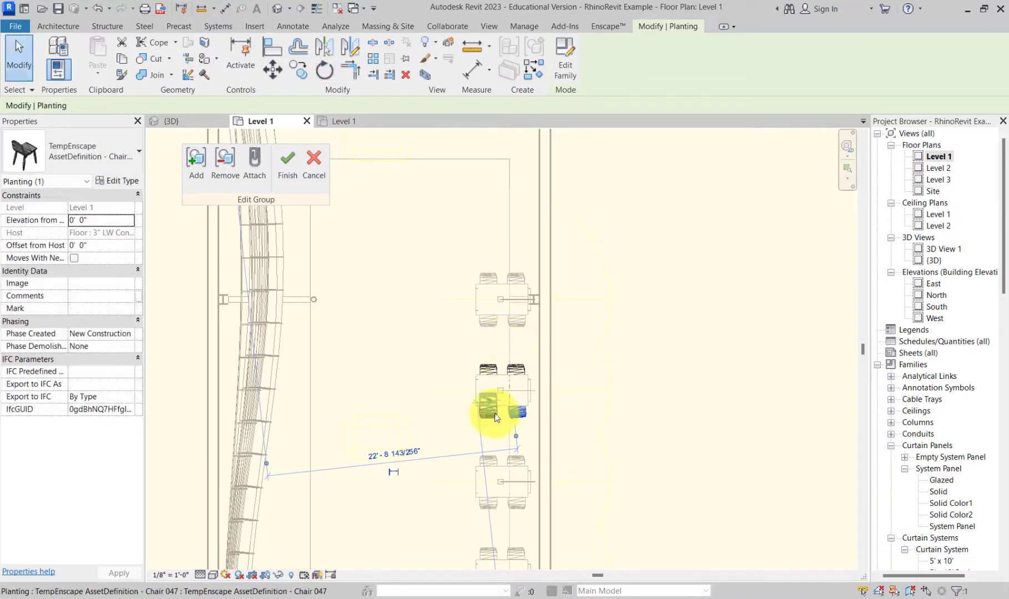
left_click(585, 368)
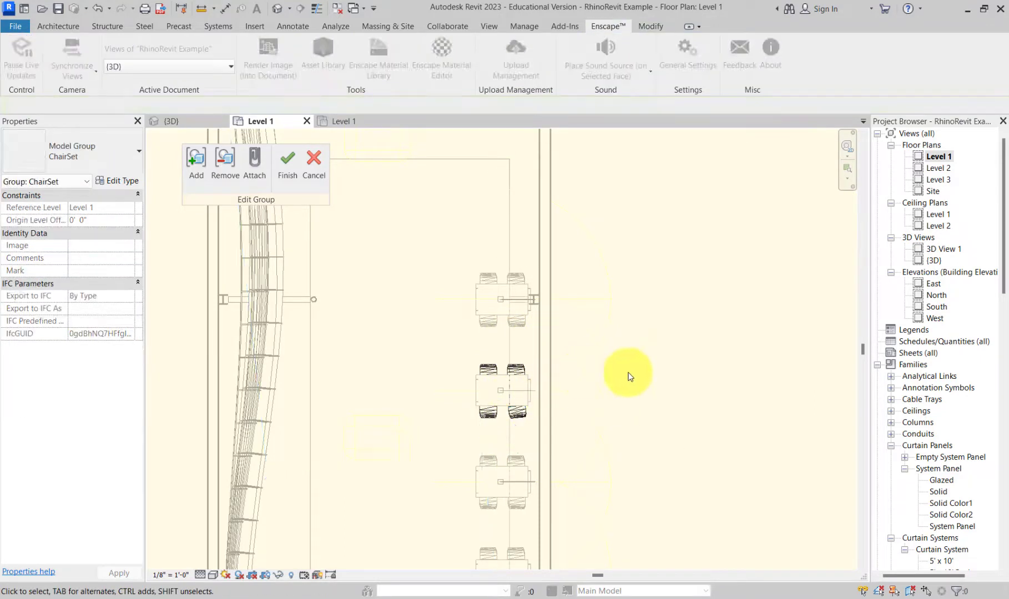
left_click(288, 161)
left_click(488, 383)
left_click(565, 338)
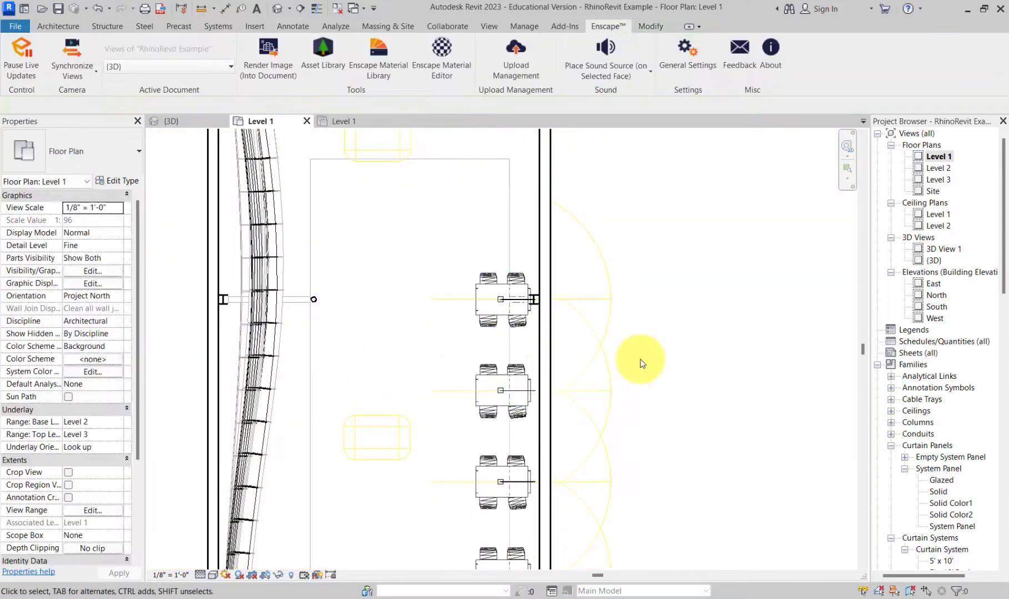
- Inspect the row of desks and chairs in the Enscape rendering
scroll(533, 333, "up", 2)
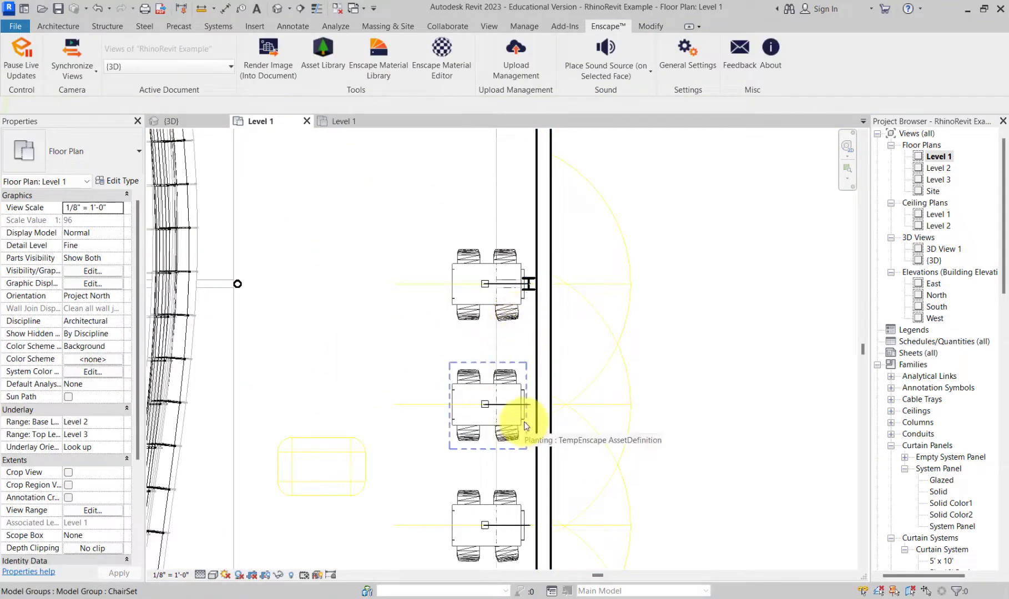
middle_click_drag(525, 422, 574, 288)
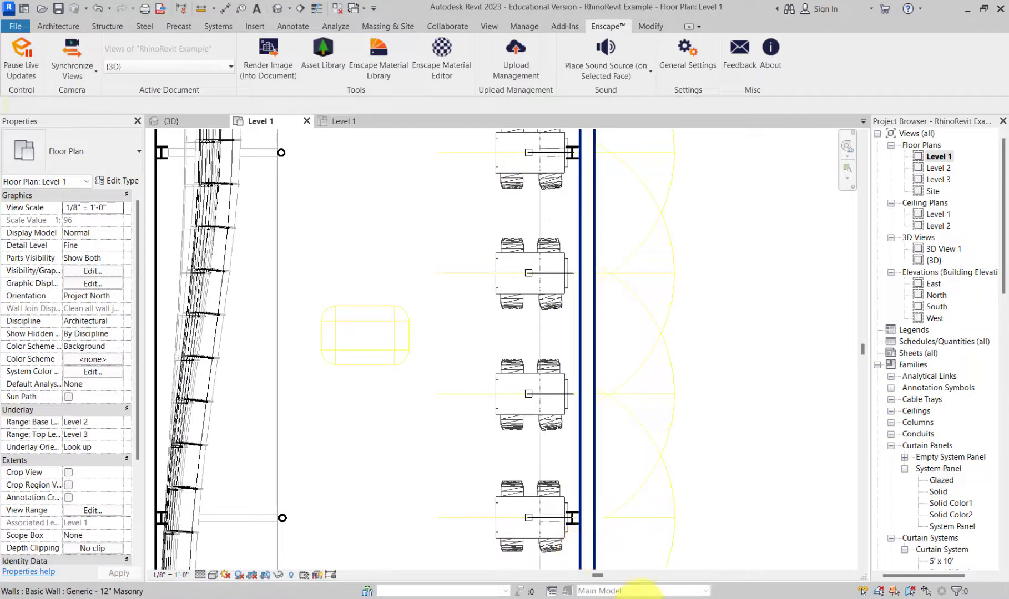
mouse_move(664, 598)
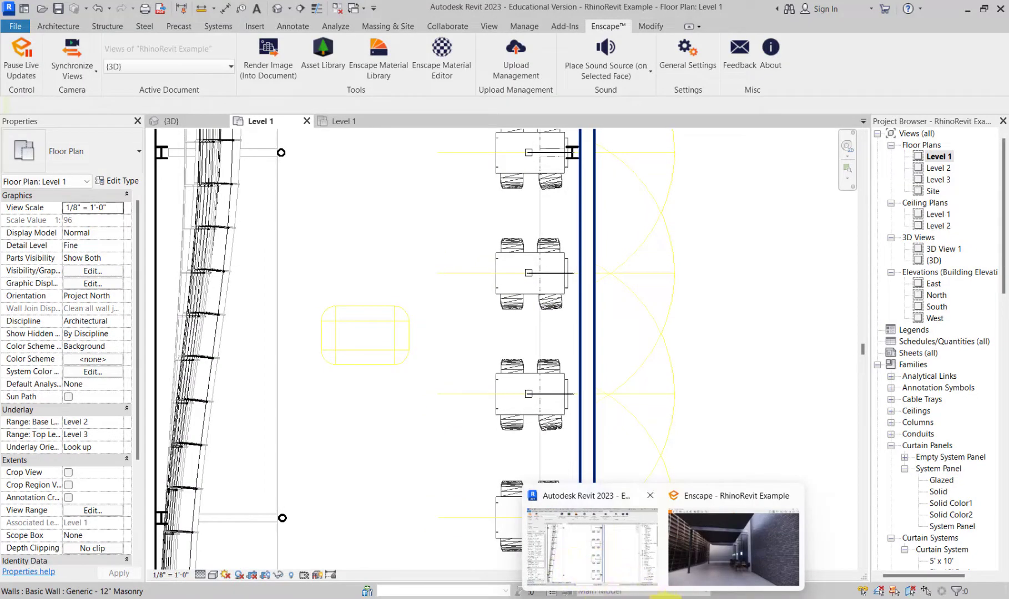
left_click(677, 572)
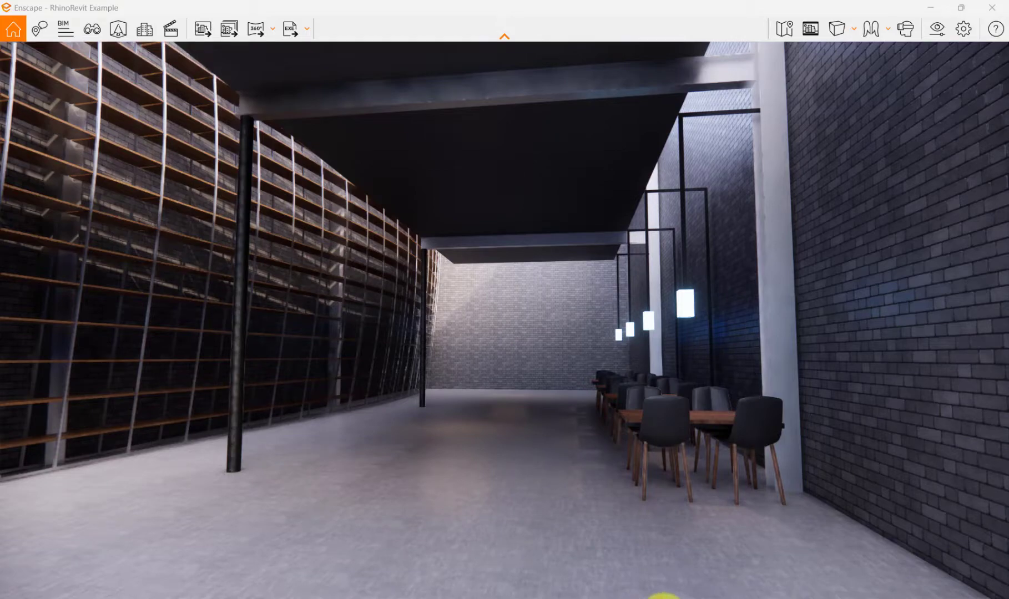
mouse_move(655, 592)
- Back in Revit, choose the Andres 001 Walking figure from the People category of the Enscape asset library
left_click(585, 535)
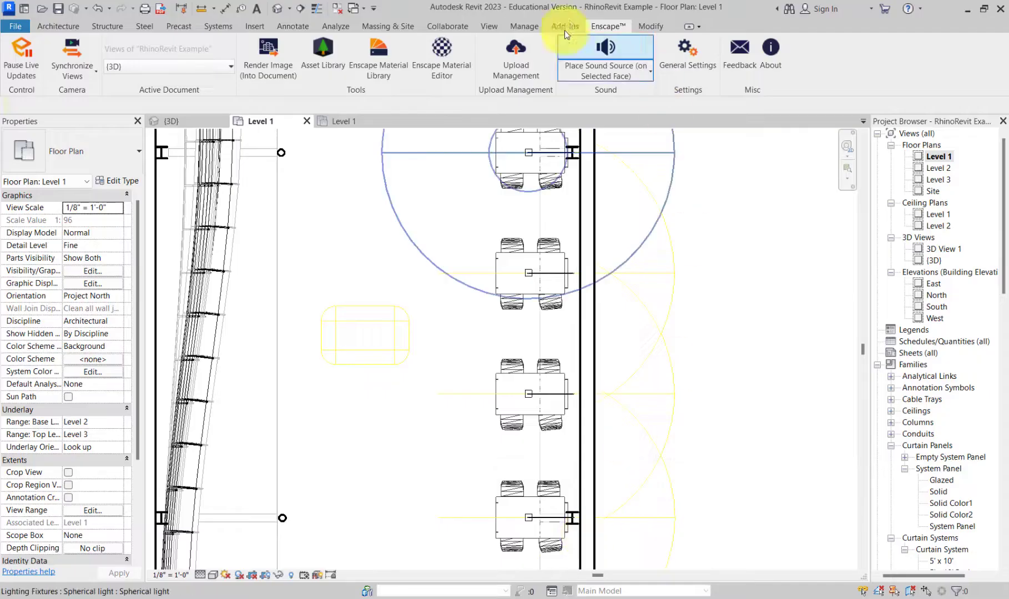
left_click(326, 53)
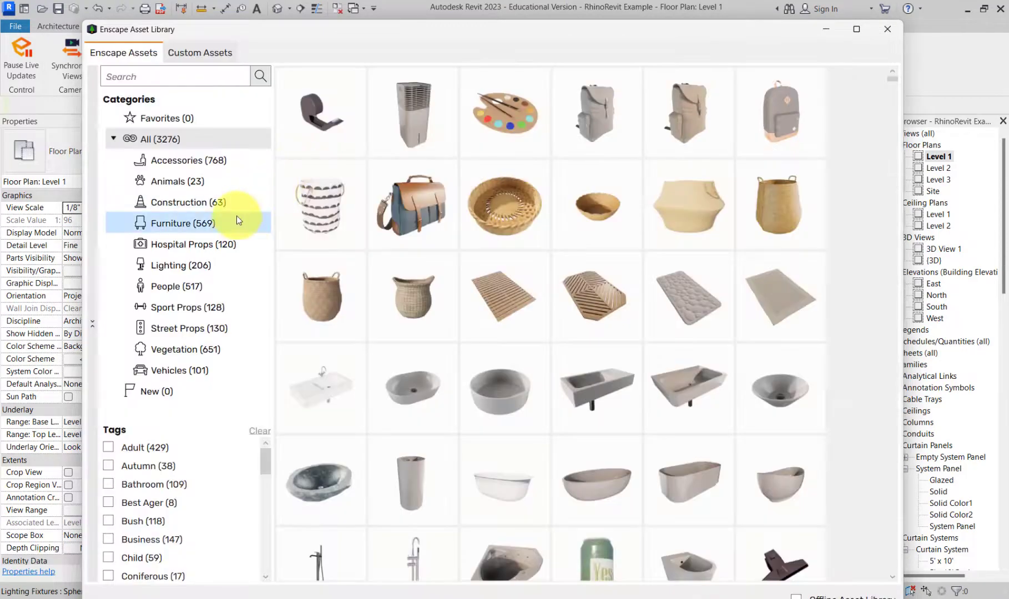
scroll(322, 247, "down", 5)
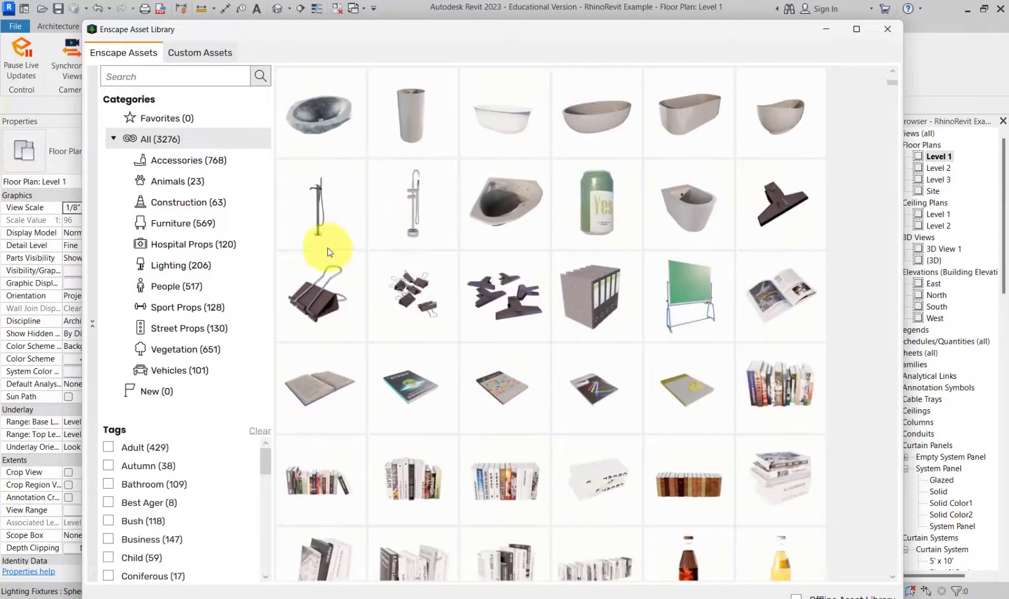
left_click(188, 284)
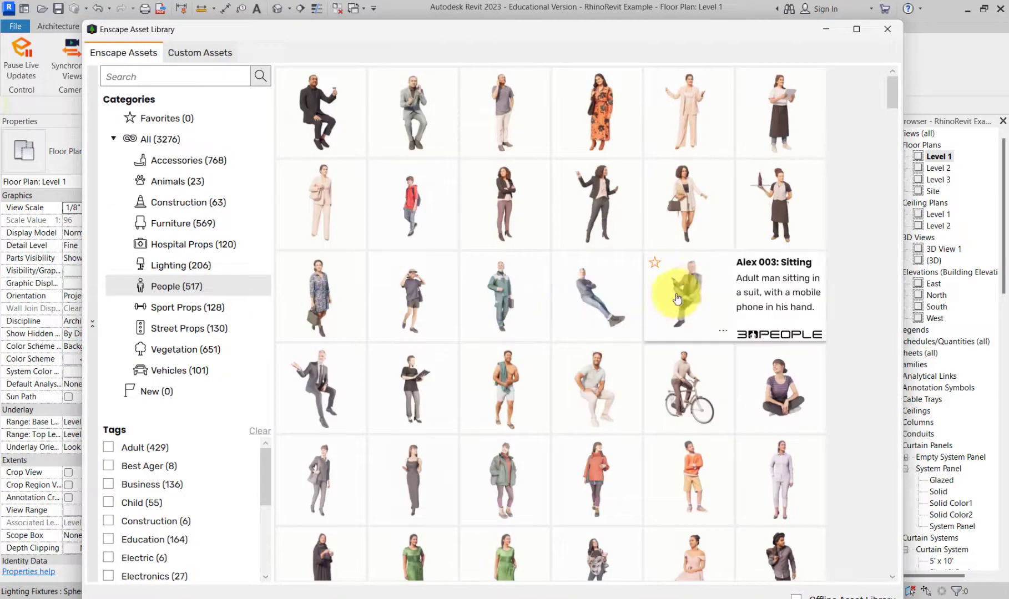
scroll(739, 250, "down", 5)
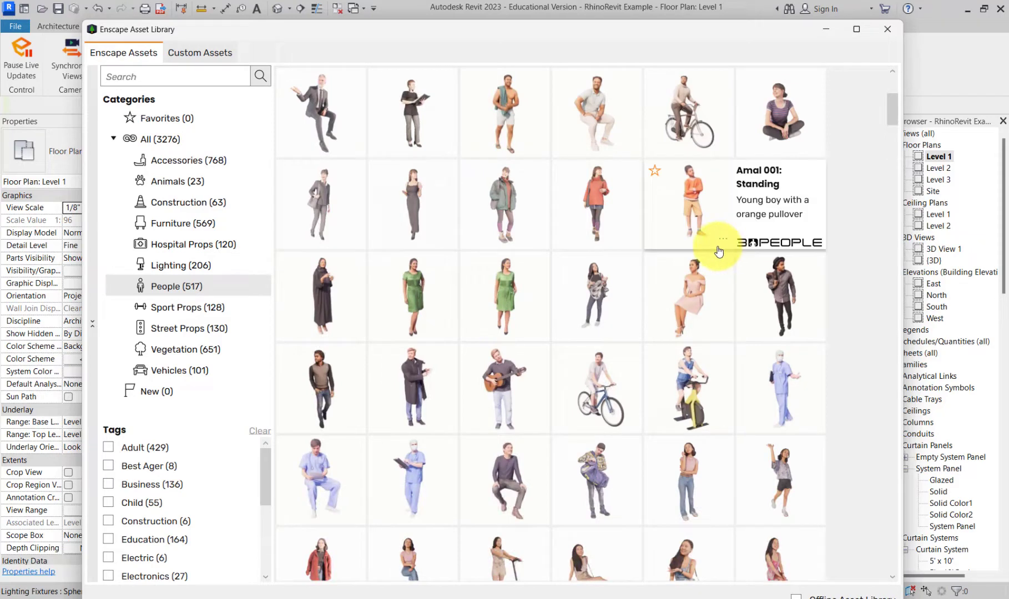
left_click(775, 300)
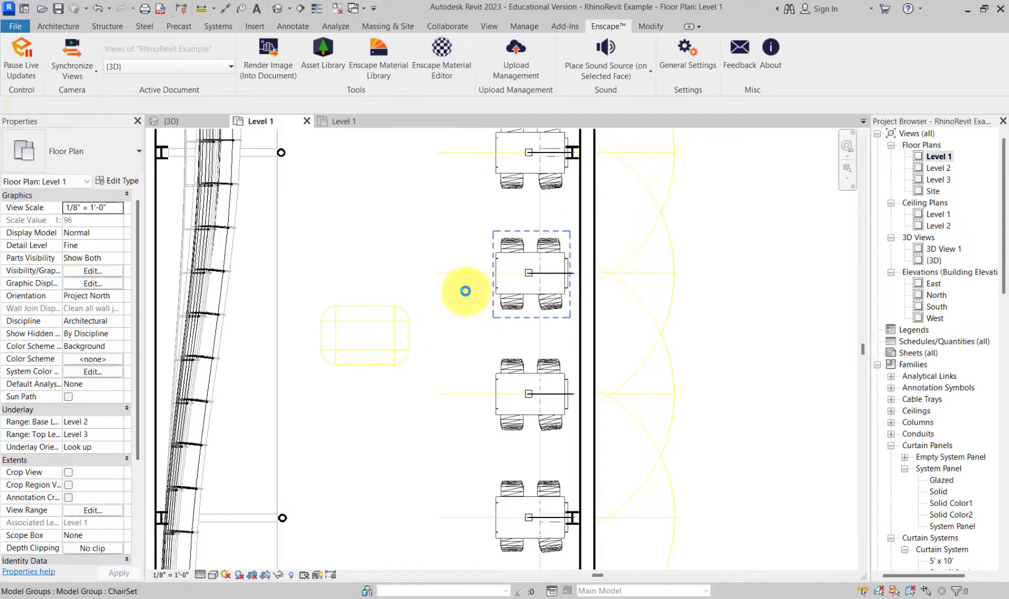
- Place one walking man beside the lowest desk and a second one toward the upper end of the floor
scroll(466, 290, "down", 2)
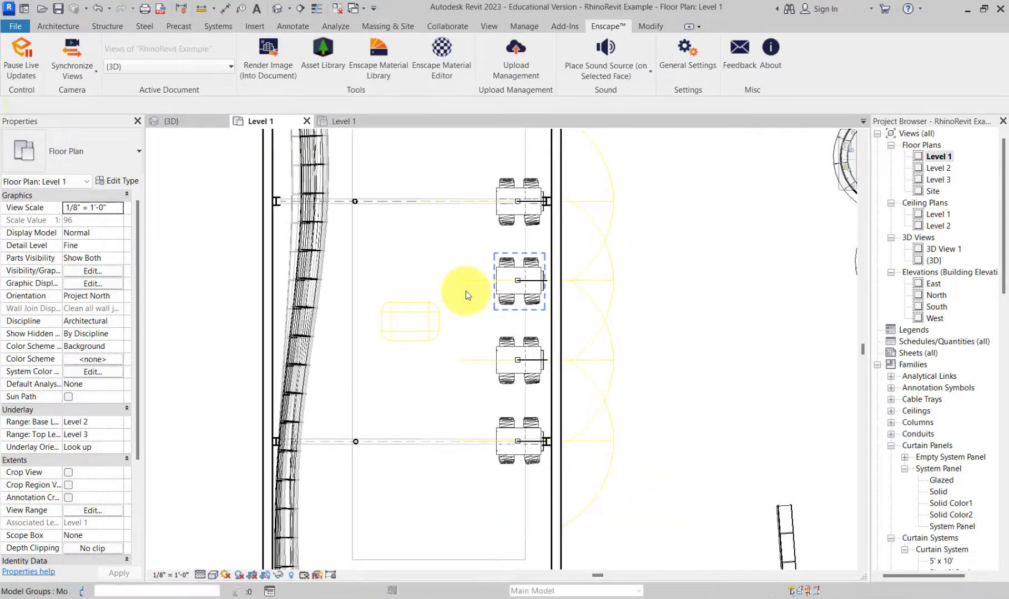
scroll(465, 291, "down", 1)
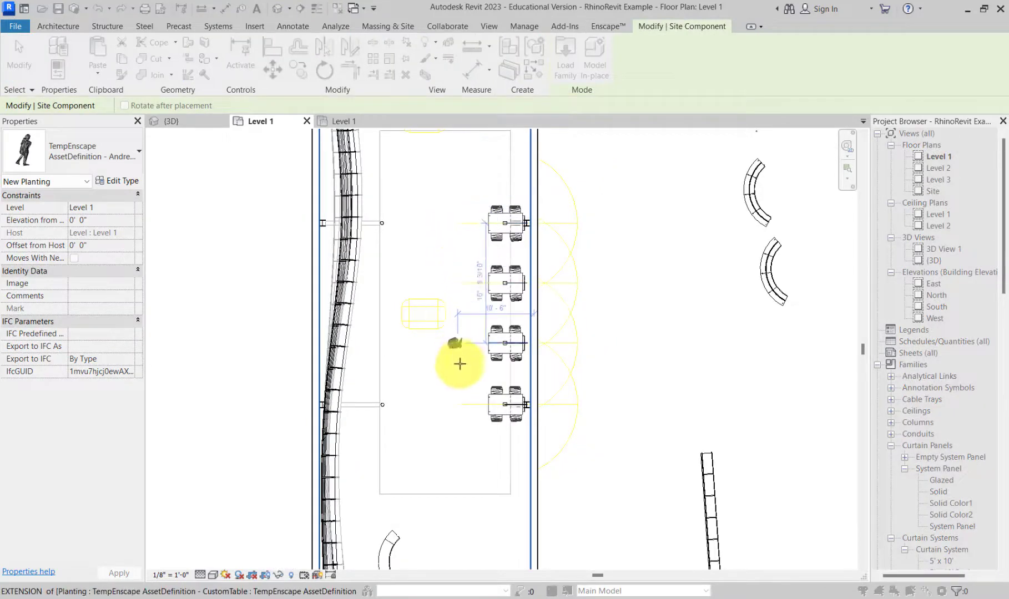
left_click(458, 423)
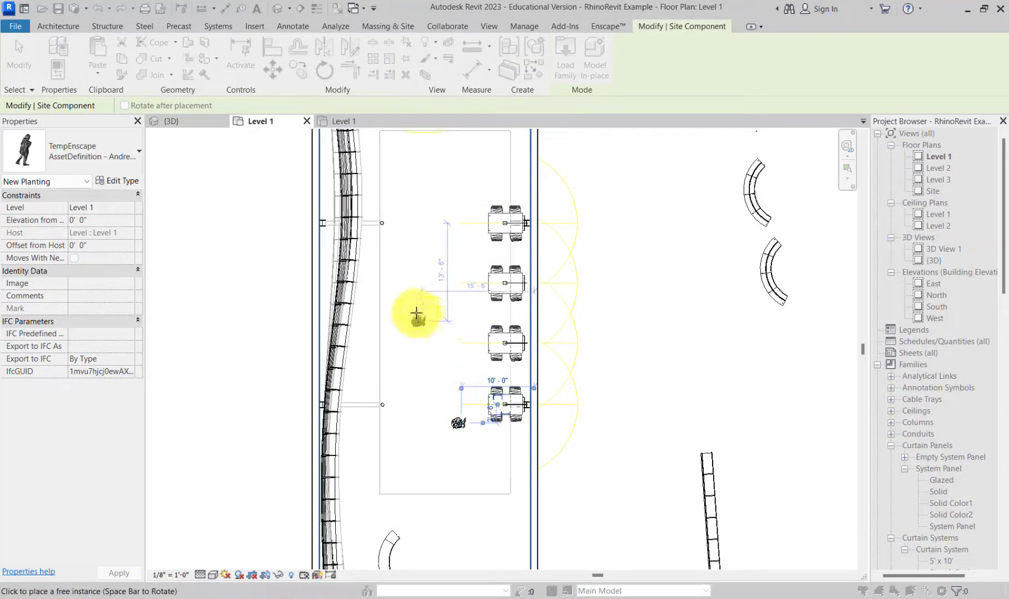
left_click(408, 194)
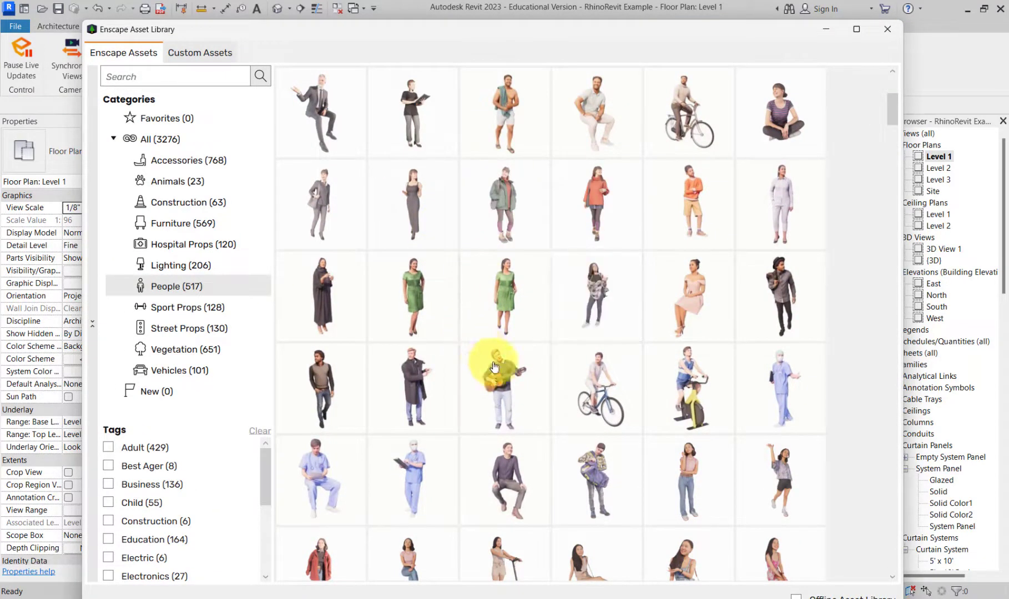
- Choose the Anita 007 Walking figure from the People assets and place her next to the upper walking man
scroll(504, 400, "down", 2)
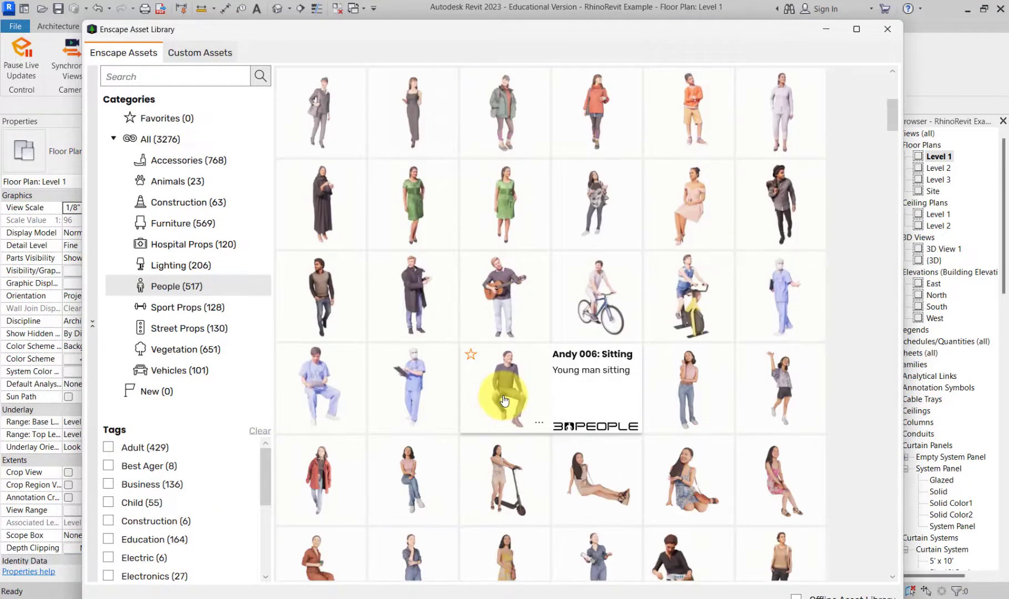
scroll(504, 400, "down", 2)
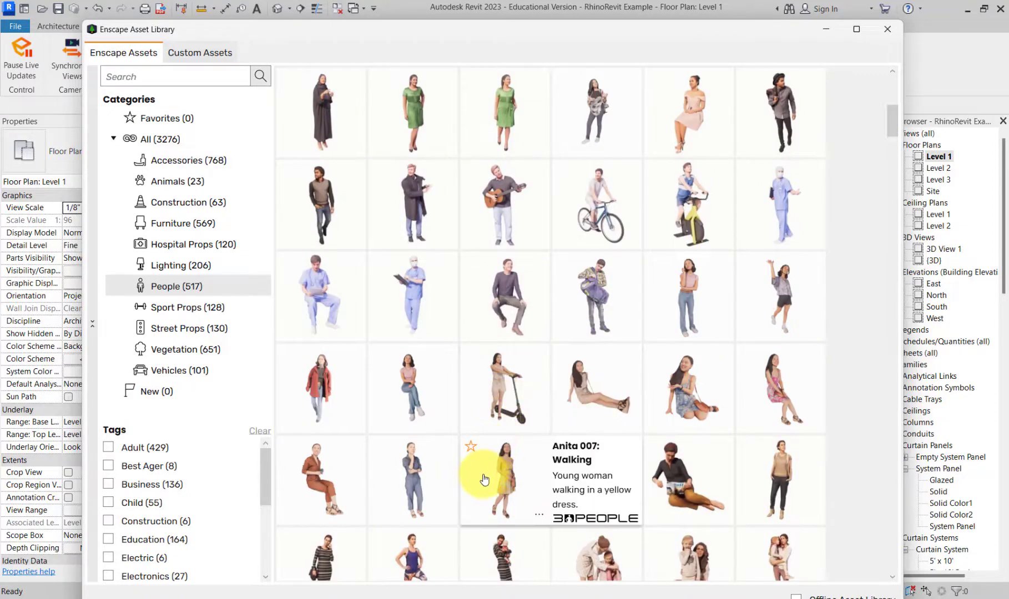
left_click(495, 480)
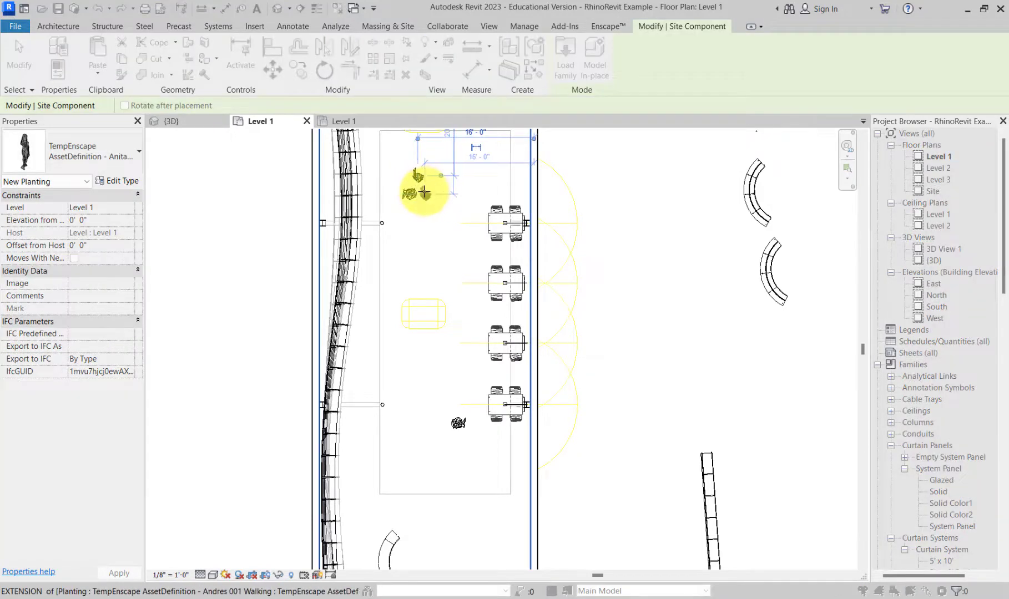
left_click(417, 192)
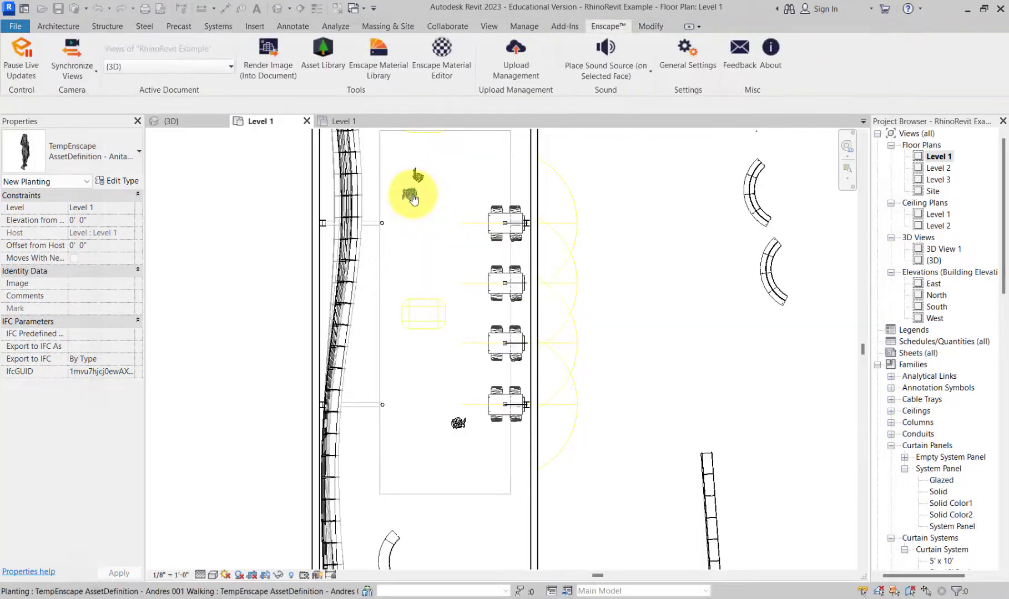
- Delete the walking man beside the woman near the upper end of the floor
left_click(412, 194)
key("Delete")
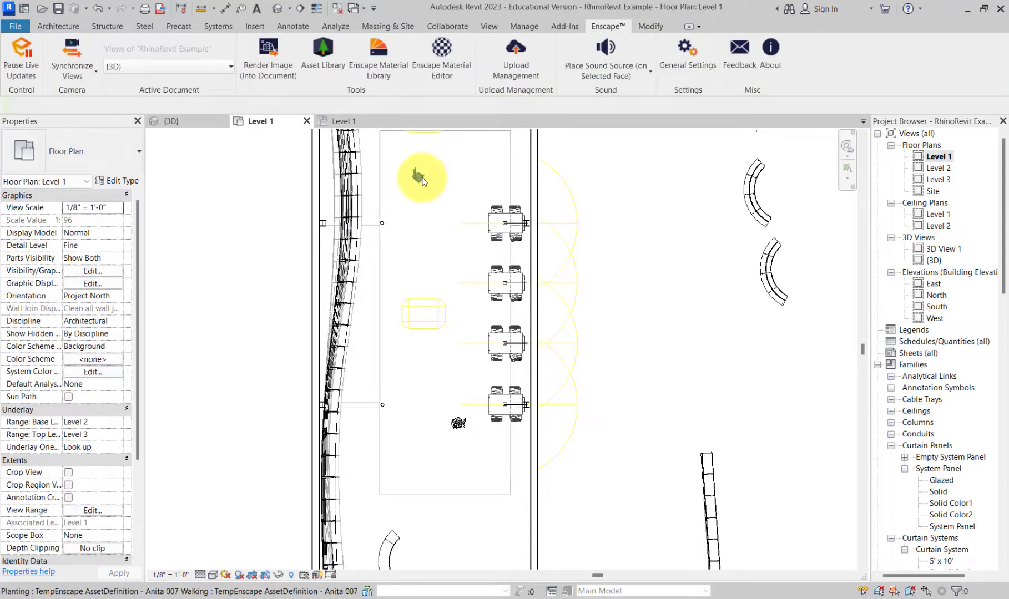
left_click(416, 196)
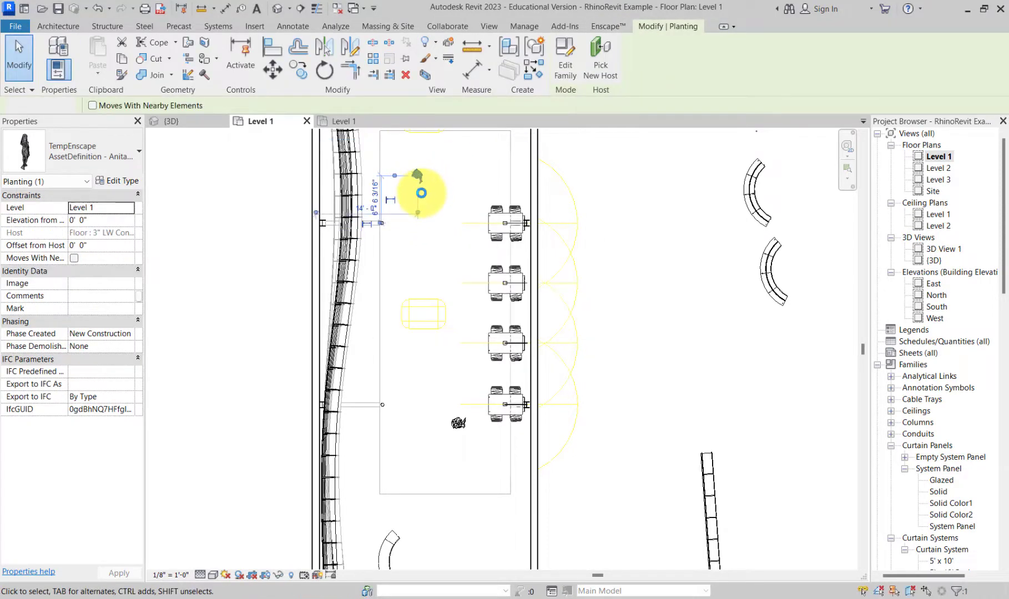
left_click(248, 197)
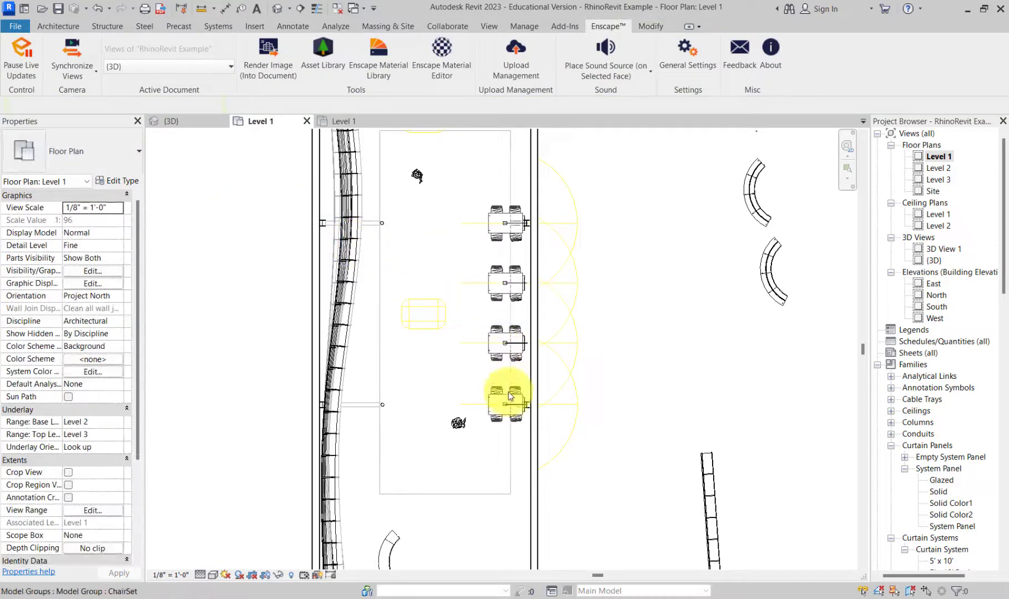
- Shift the walking man slightly closer to the lowest desk and check his position in Enscape
mouse_move(656, 593)
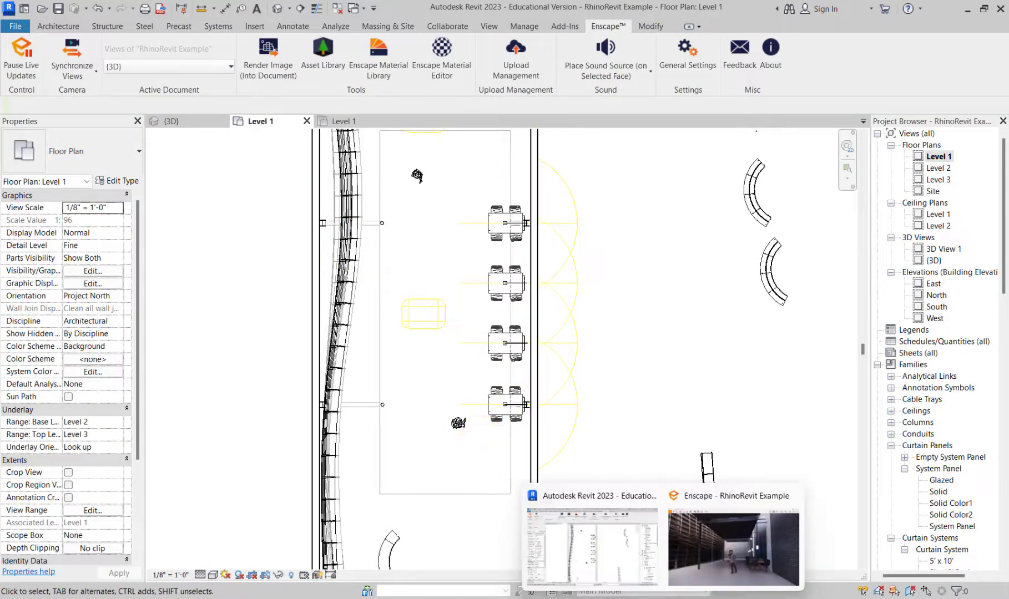
left_click(457, 424)
left_click_drag(467, 423, 472, 423)
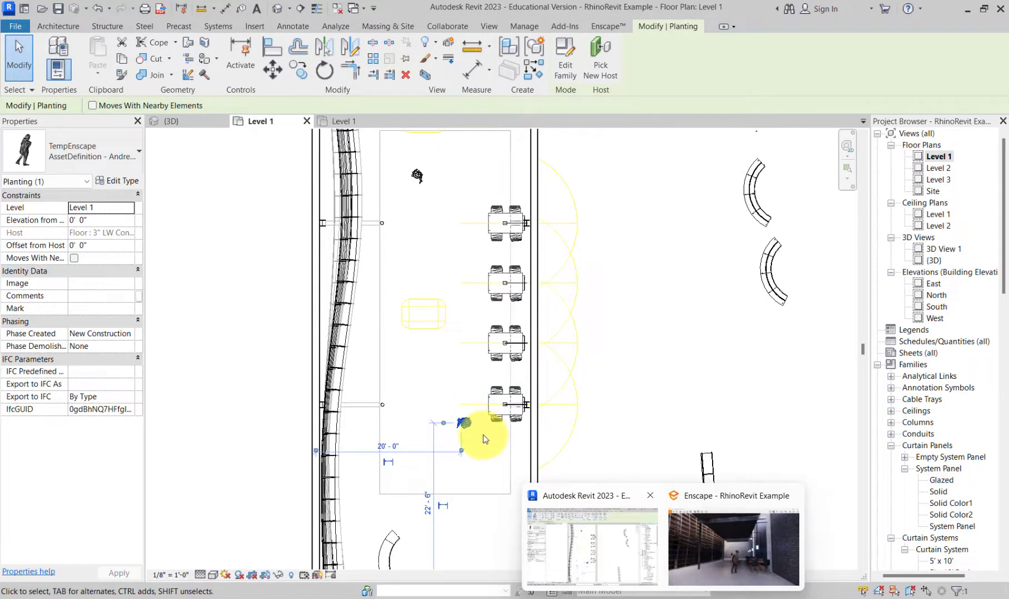
left_click(713, 570)
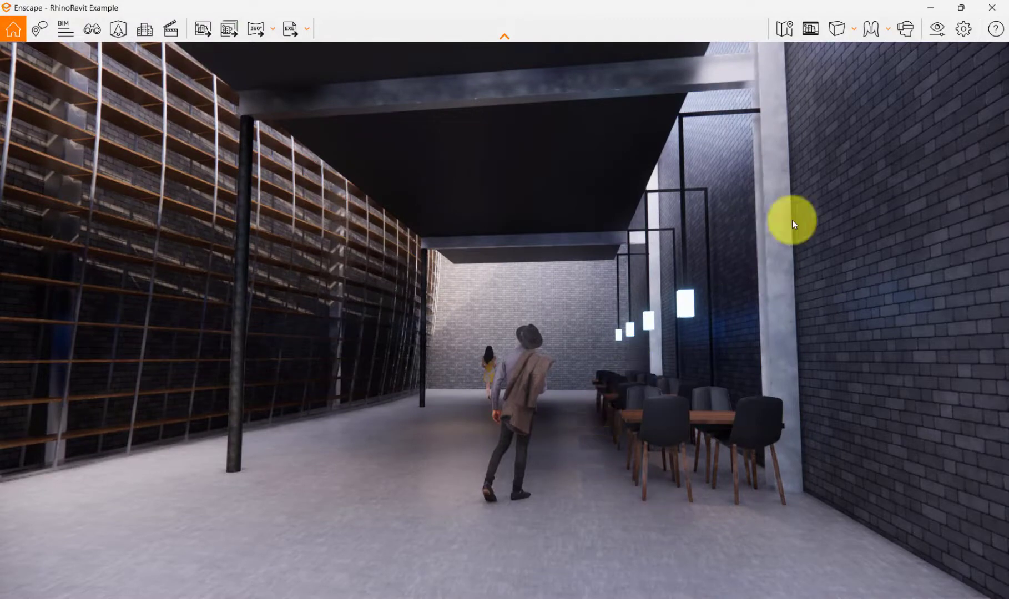
- Back in Revit, turn the walking woman near the upper end of the floor around to face the opposite way
mouse_move(594, 598)
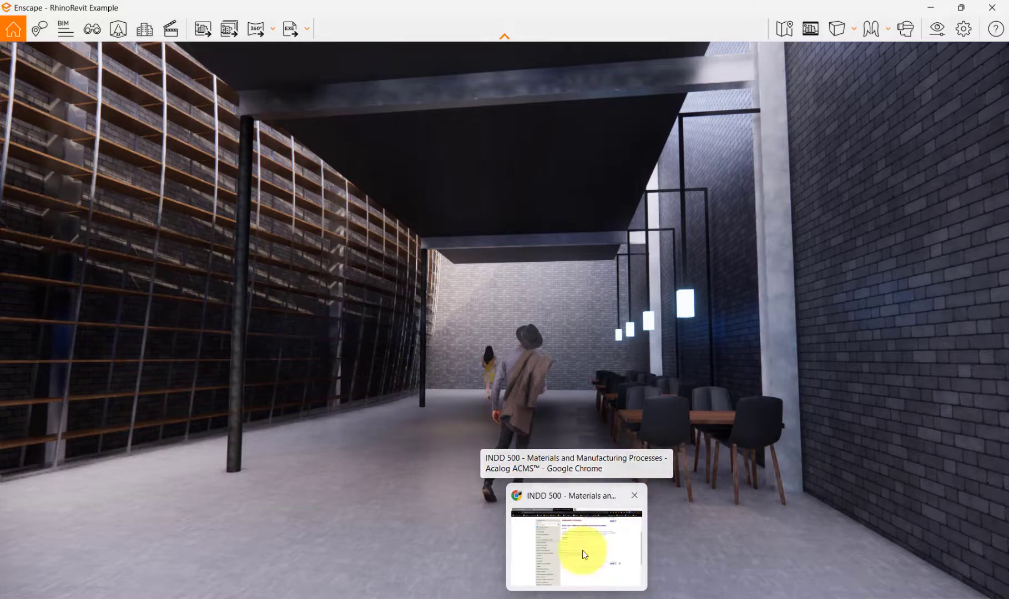
mouse_move(653, 595)
left_click(612, 565)
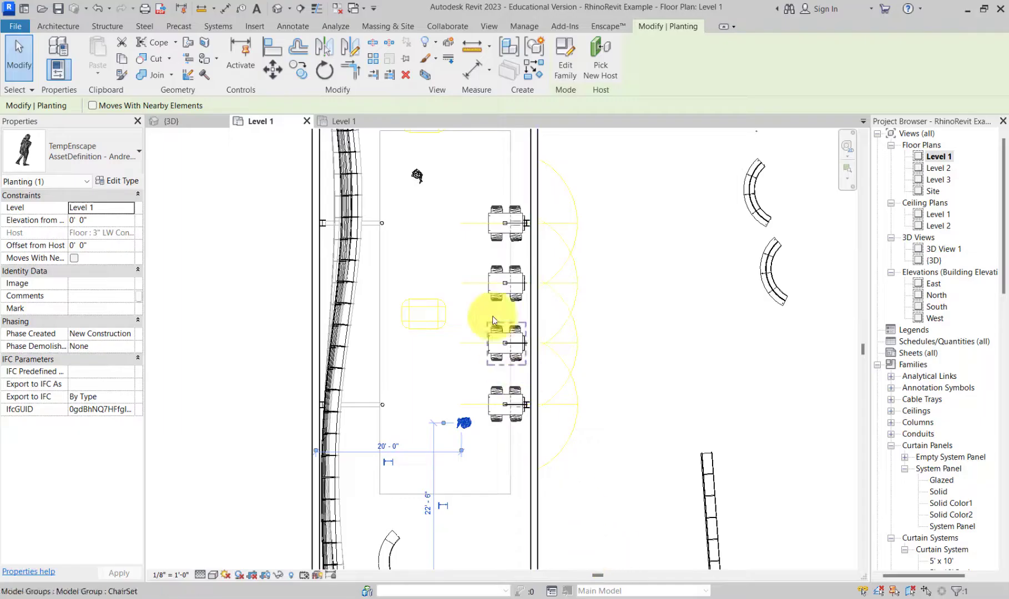
left_click(416, 176)
key("space")
key("space")
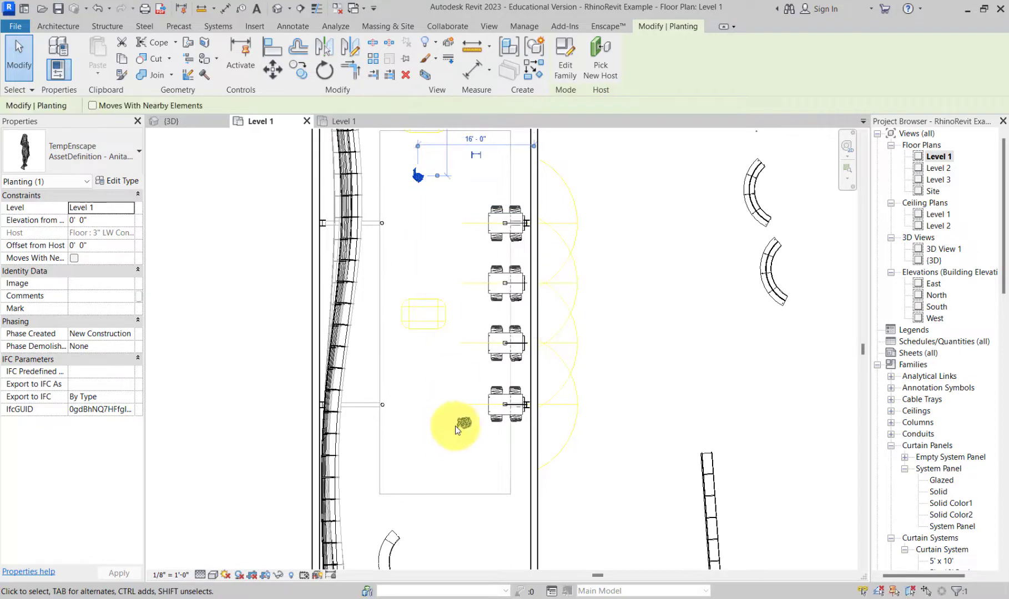
- Move the man up to the second desk from the lowest, place the woman beside the lowest desk, and check both in Enscape
left_click_drag(458, 423, 459, 329)
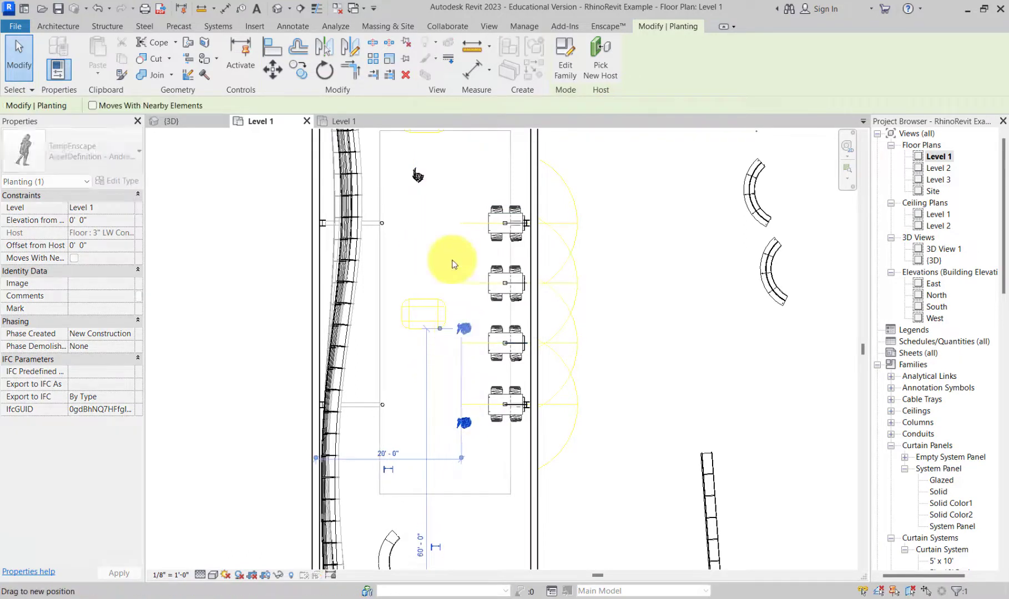
left_click_drag(417, 178, 475, 394)
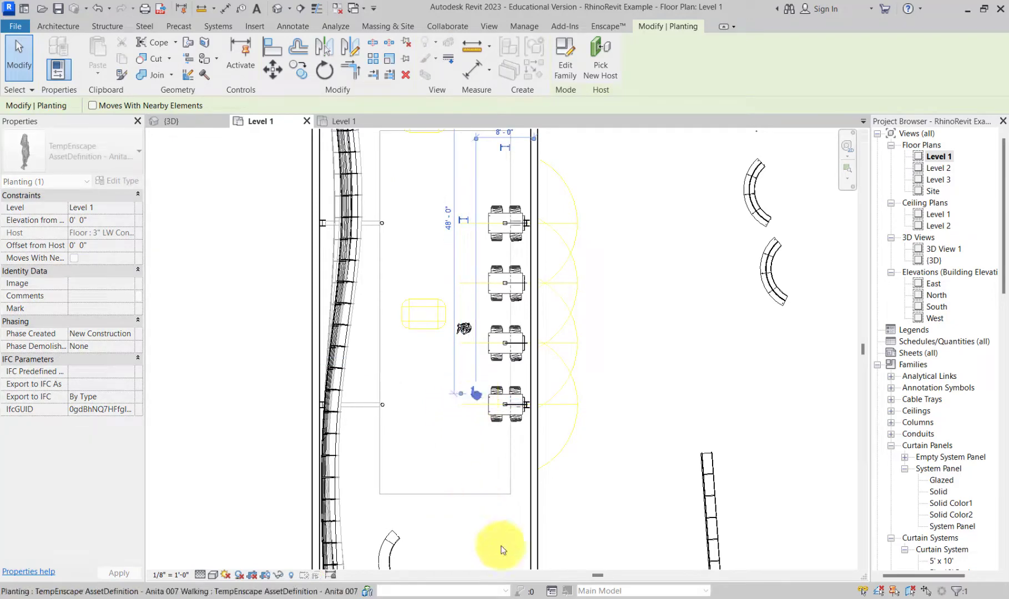
left_click(675, 580)
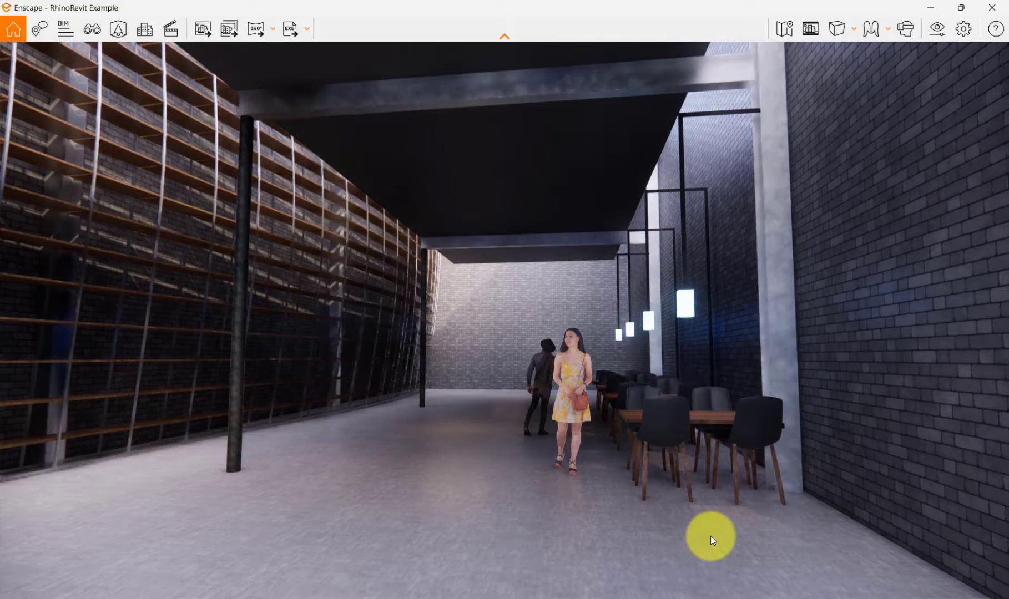
- Back in Revit, move the walking man farther up and away from the desks toward the curved wall, and view the result in Enscape
mouse_move(664, 591)
left_click(631, 570)
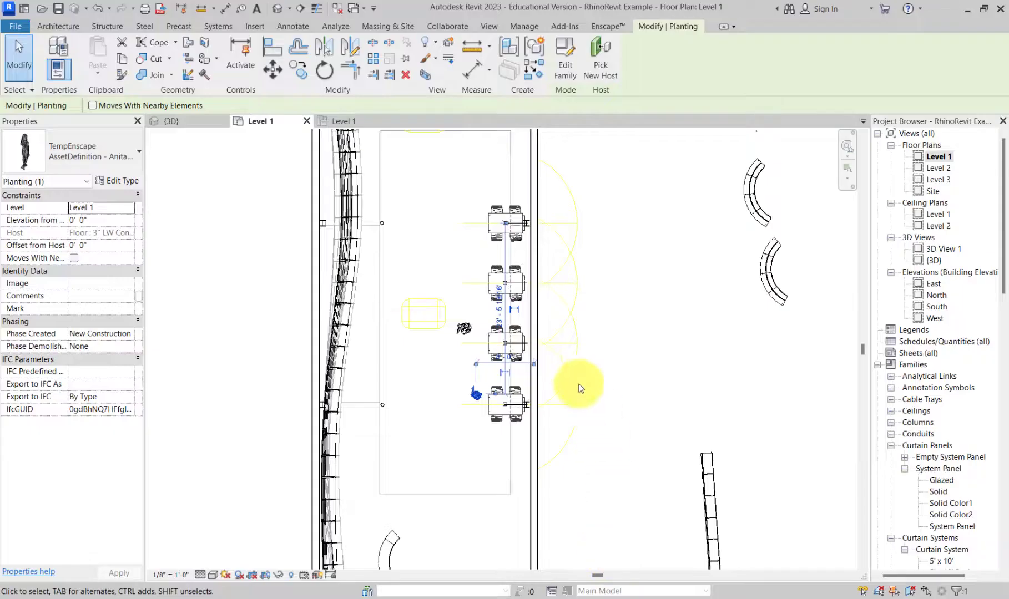
left_click_drag(441, 326, 392, 270)
mouse_move(664, 593)
left_click(698, 570)
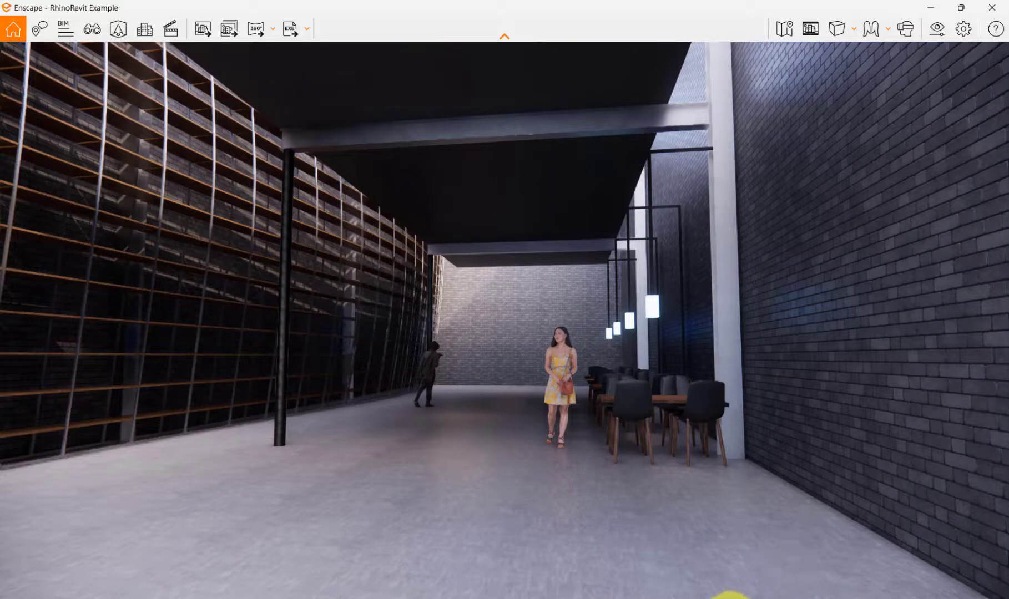
mouse_move(666, 597)
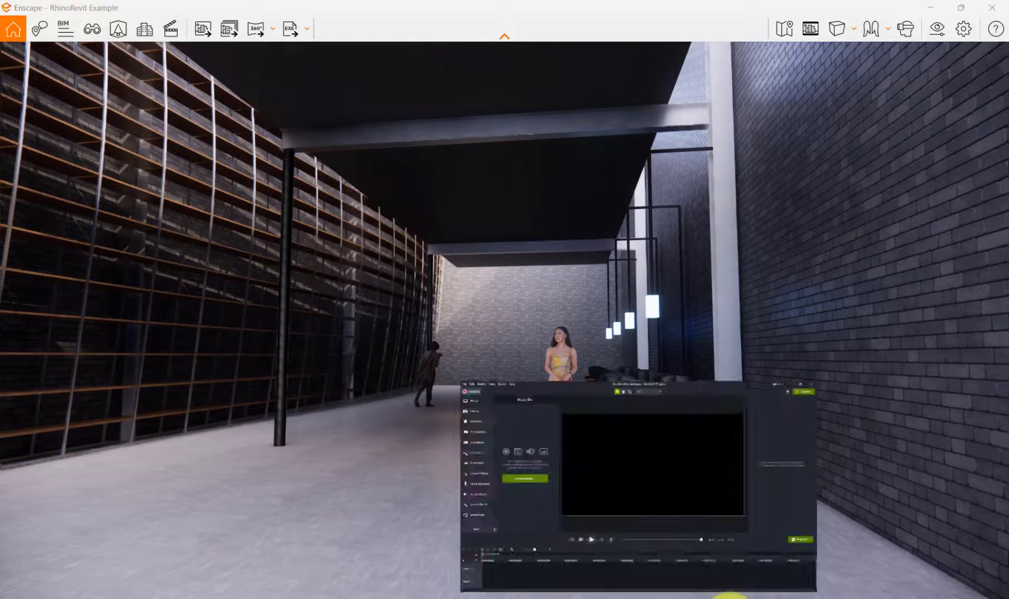